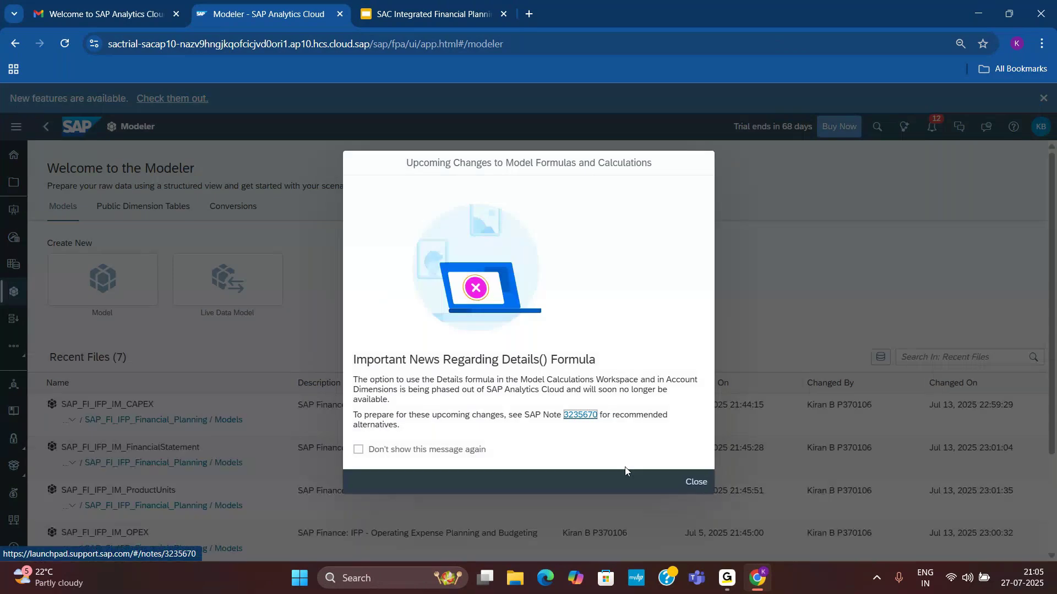
Step: Dismiss the formula changes notice and open the SAP_ALL_COMPANY_CODE public dimension table in full screen
{"action": "left_click", "coordinate": [696, 482]}
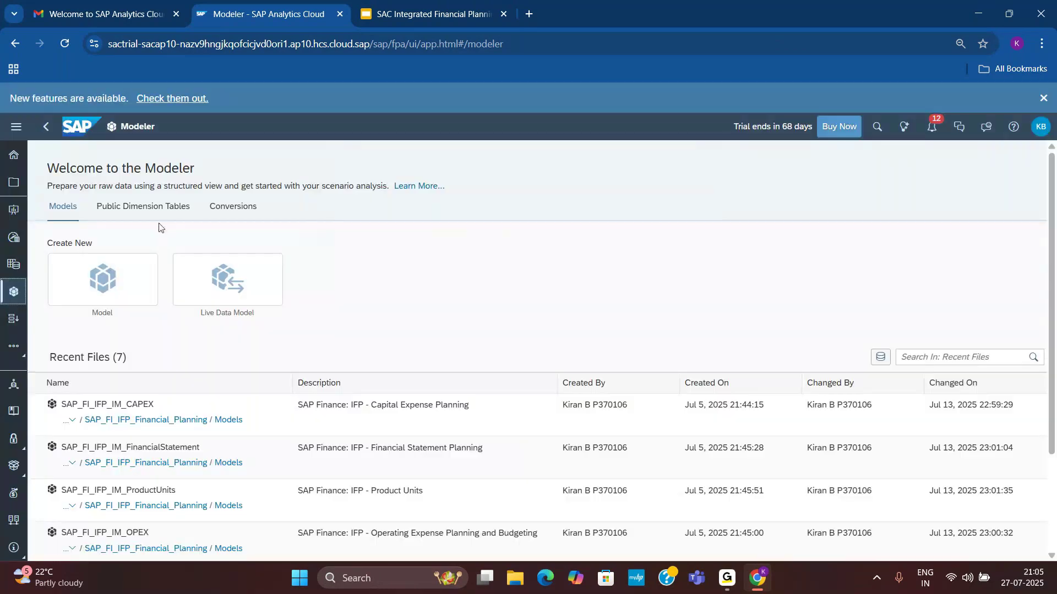
{"action": "left_click", "coordinate": [159, 214]}
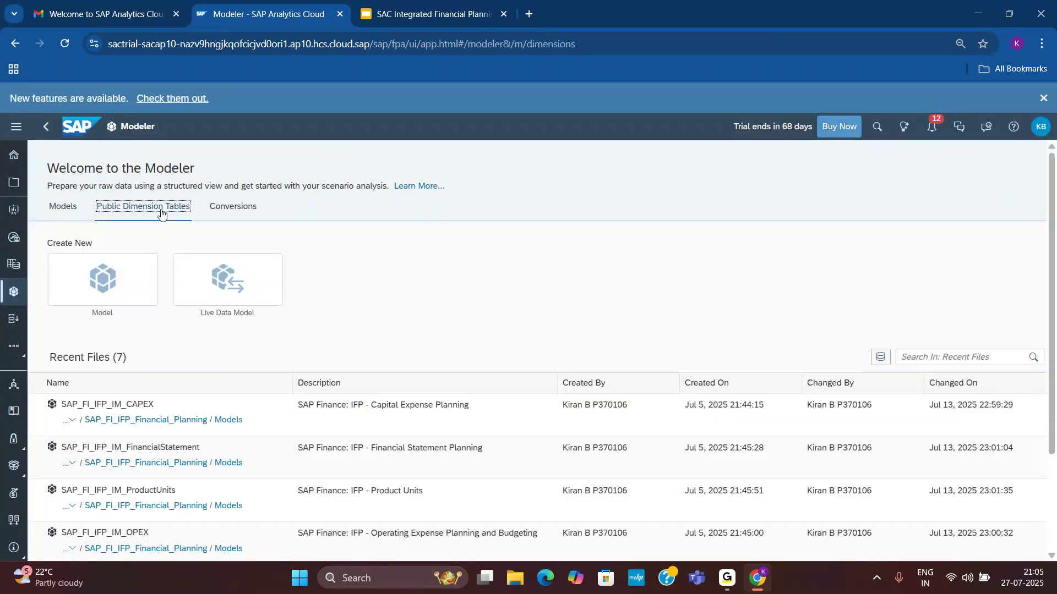
{"action": "key", "text": "F11"}
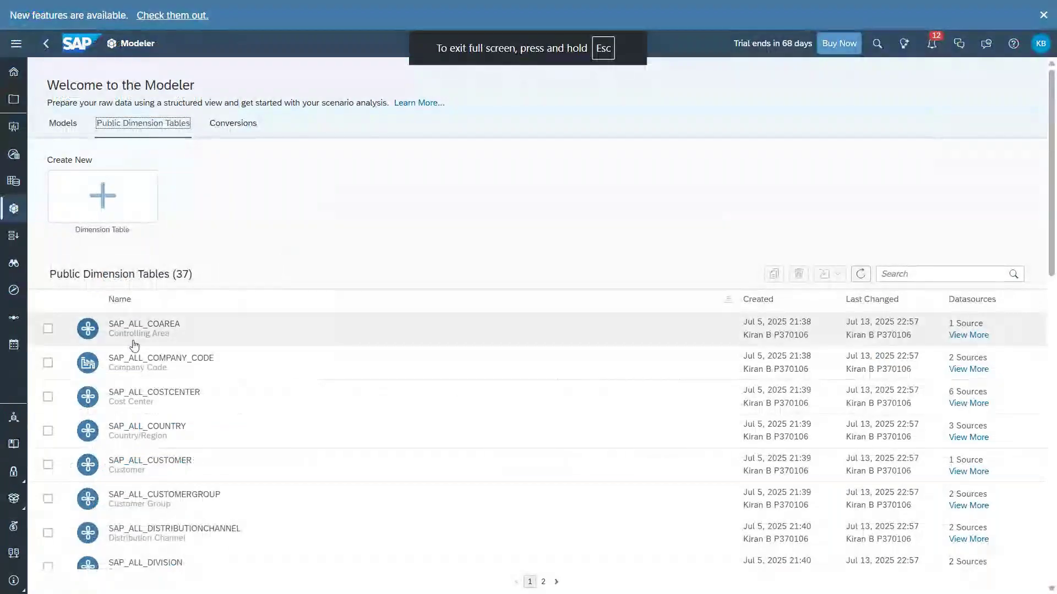
{"action": "left_click", "coordinate": [135, 359]}
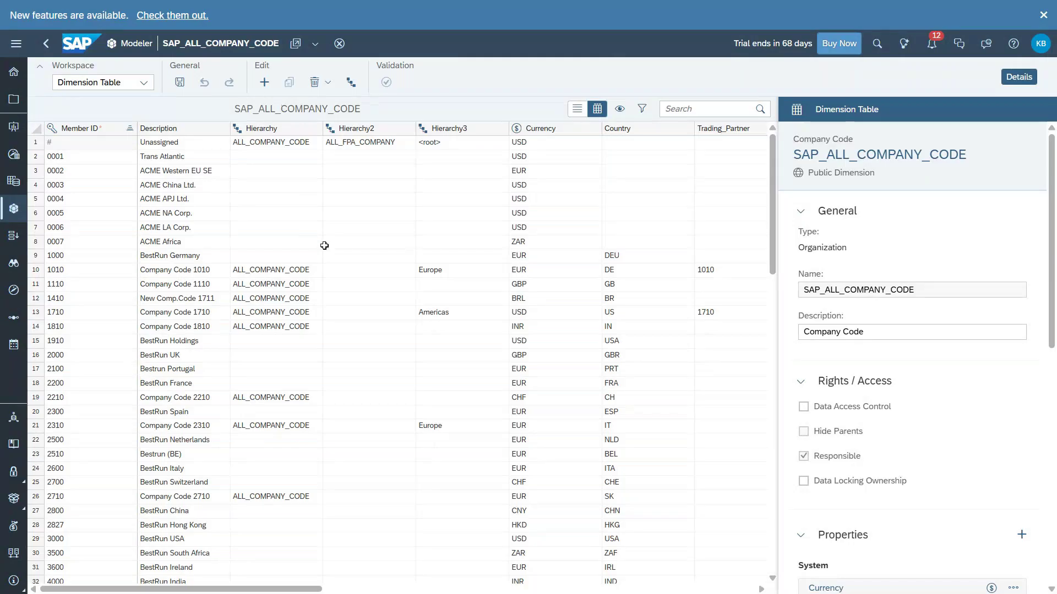
Step: Examine the company code members, their hierarchy and currency columns, and the last filled rows of the table
{"action": "left_click", "coordinate": [309, 202]}
{"action": "key", "text": "Right"}
{"action": "key", "text": "Right"}
{"action": "key", "text": "Right"}
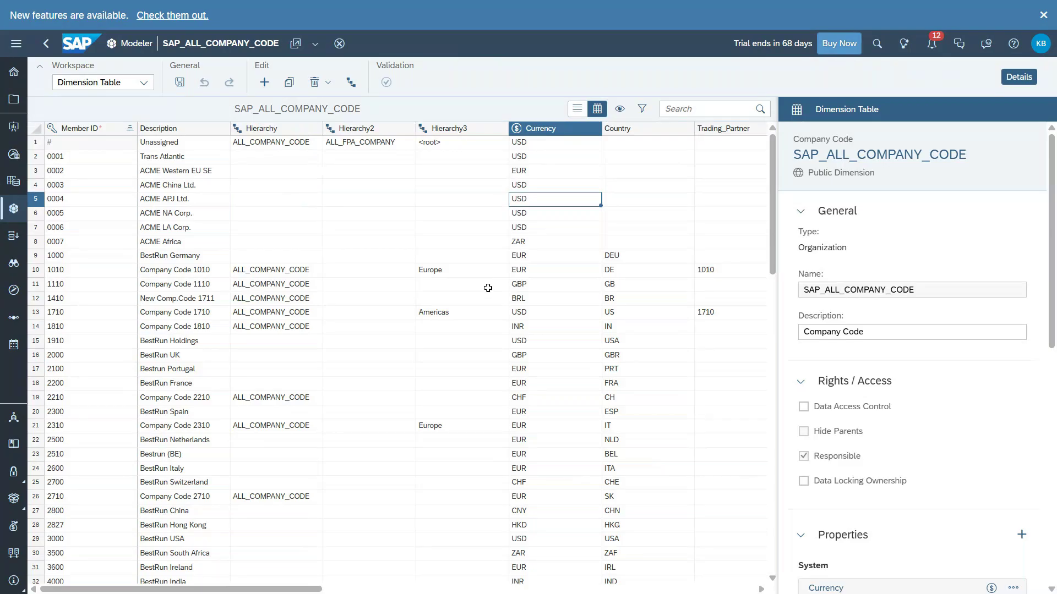
{"action": "left_click", "coordinate": [375, 184]}
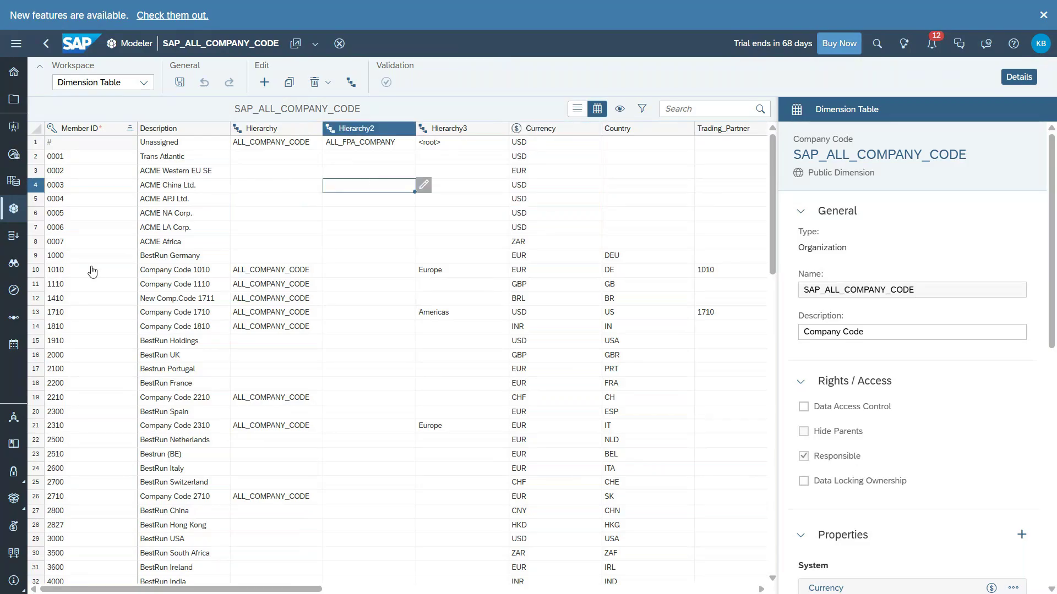
{"action": "scroll", "coordinate": [92, 271], "scroll_direction": "down", "scroll_amount": 3}
{"action": "scroll", "coordinate": [93, 271], "scroll_direction": "down", "scroll_amount": 15}
{"action": "left_click", "coordinate": [110, 218]}
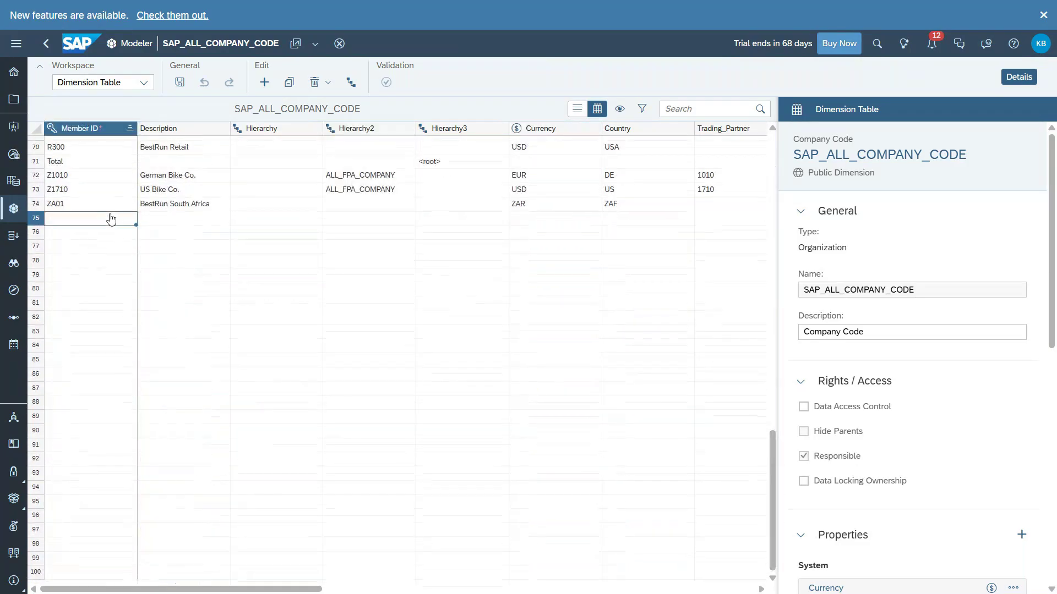
{"action": "left_click", "coordinate": [111, 238]}
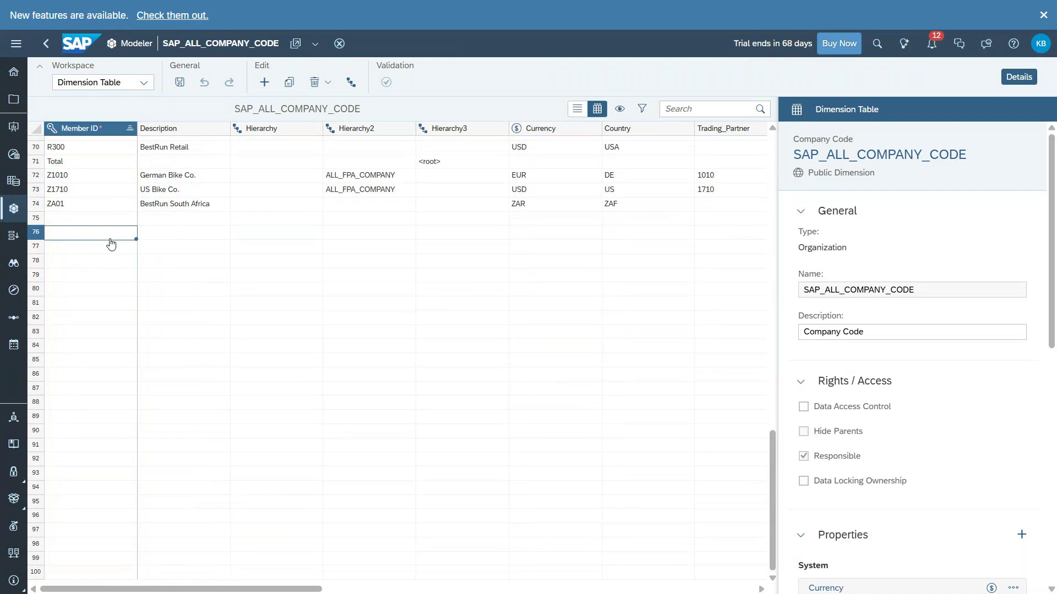
Step: View the company code dimension's import sources in the Data Management workspace and return to the Dimension Table workspace
{"action": "left_click", "coordinate": [144, 83]}
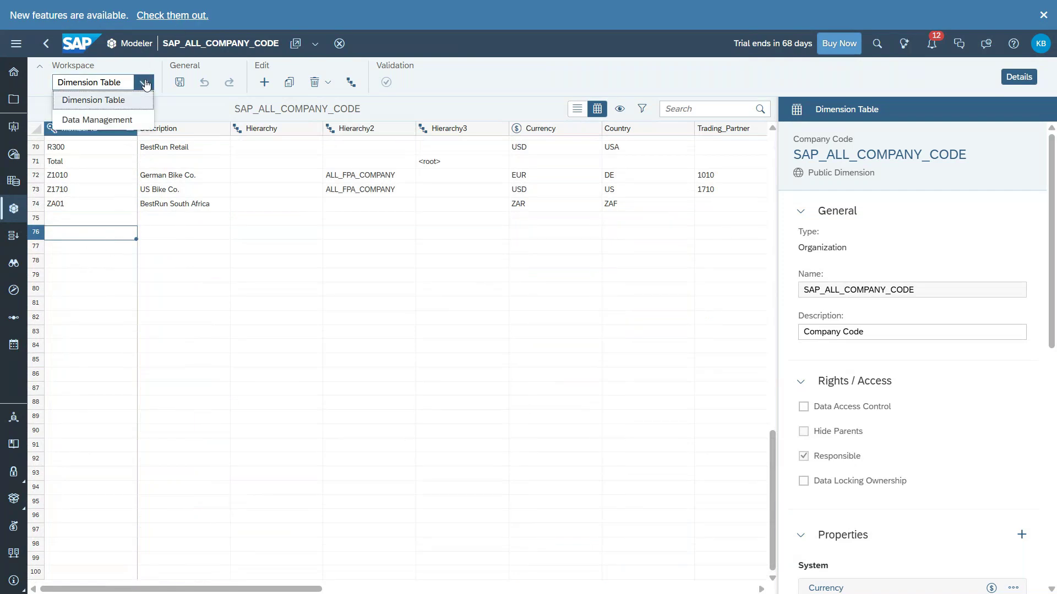
{"action": "left_click", "coordinate": [128, 120]}
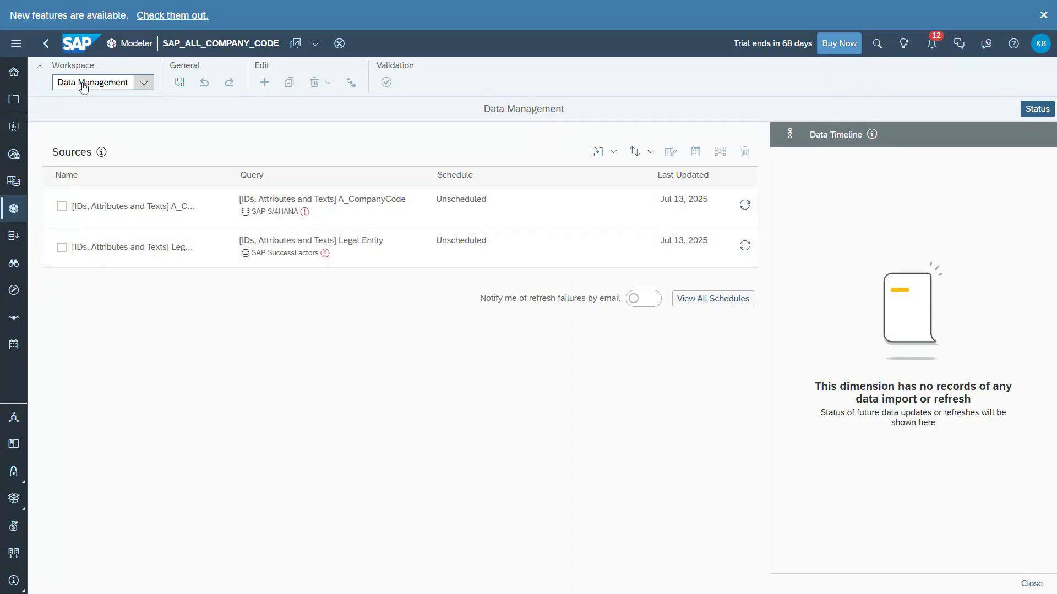
{"action": "left_click", "coordinate": [143, 83]}
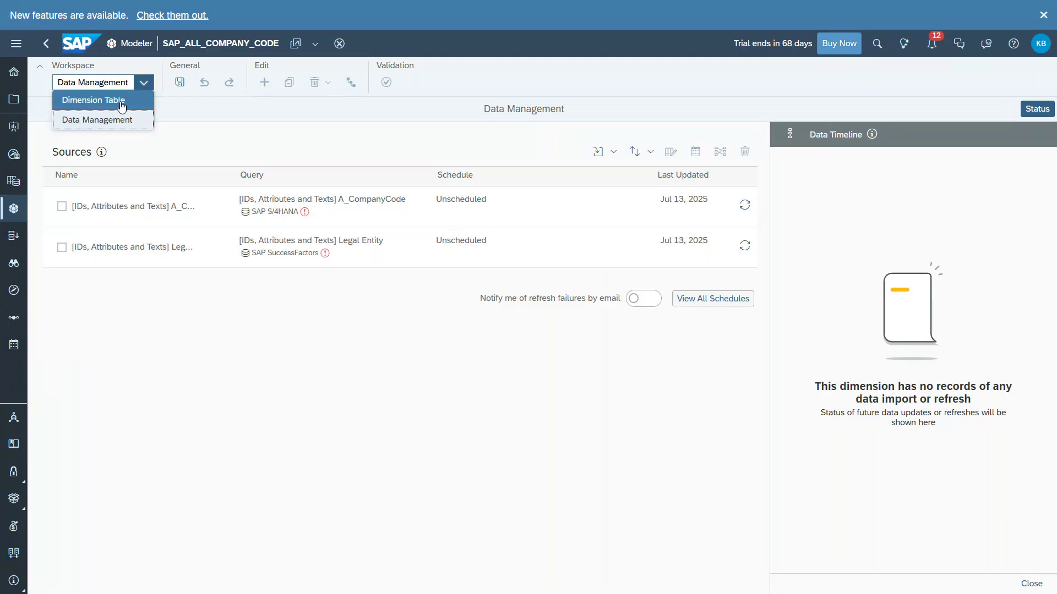
{"action": "left_click", "coordinate": [121, 103]}
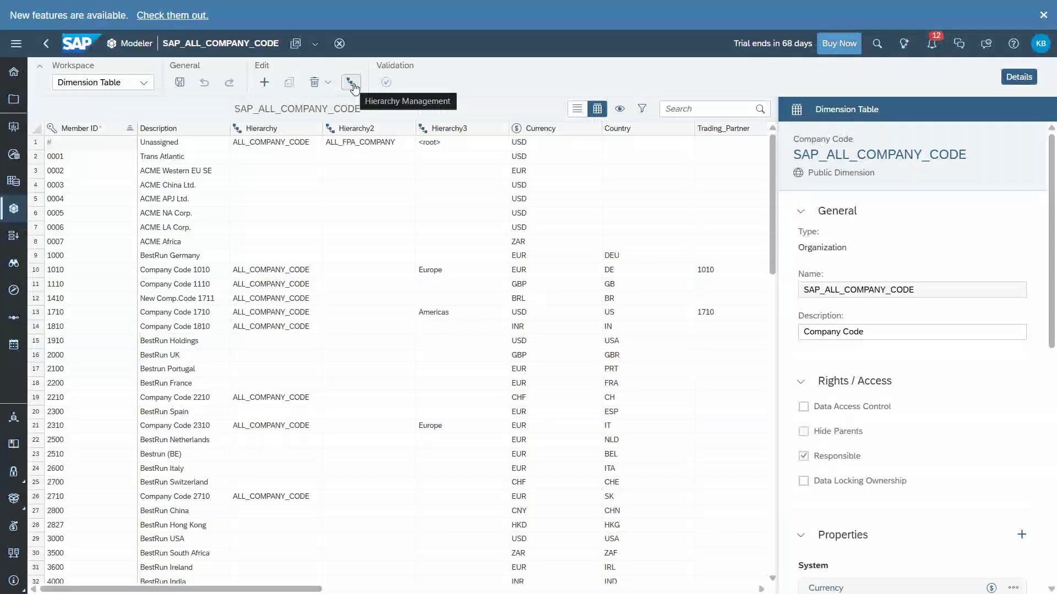
Step: Inspect the members under ALL_COMPANY_CODE in Hierarchy Management and close the hierarchy view
{"action": "left_click", "coordinate": [351, 83]}
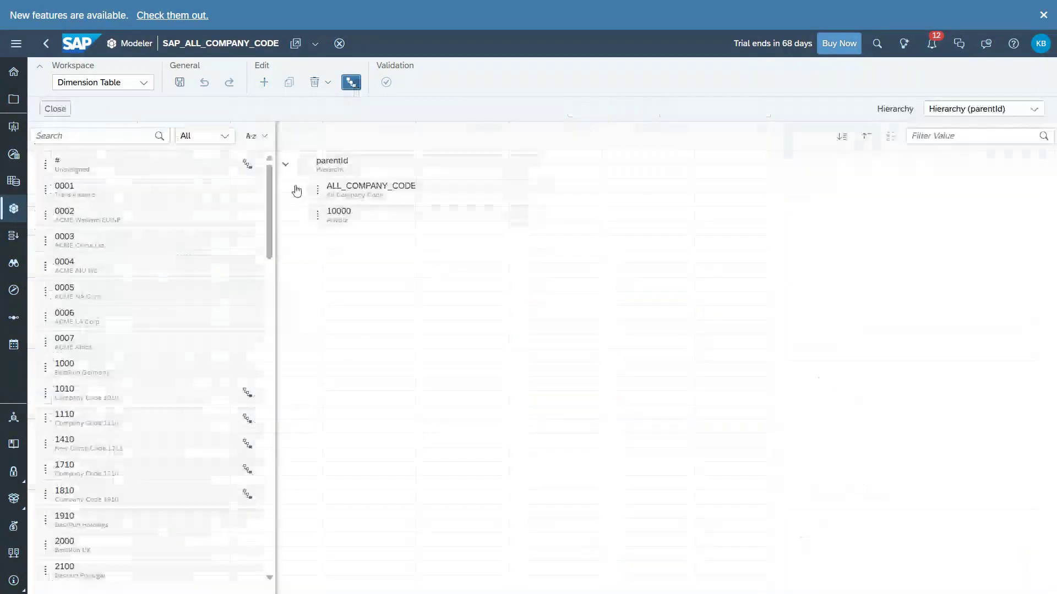
{"action": "left_click", "coordinate": [296, 191]}
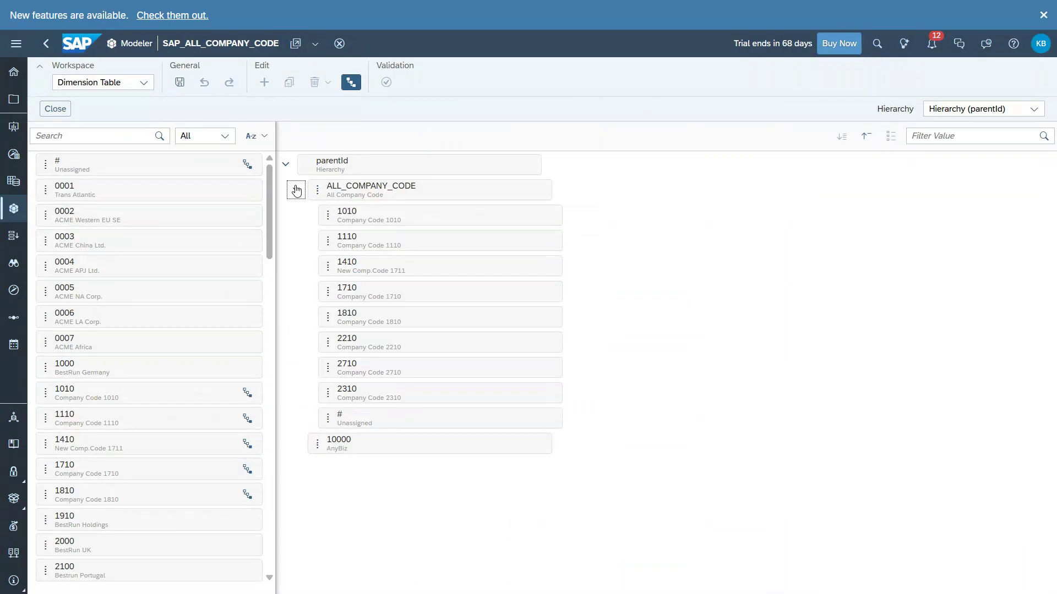
{"action": "left_click", "coordinate": [65, 108]}
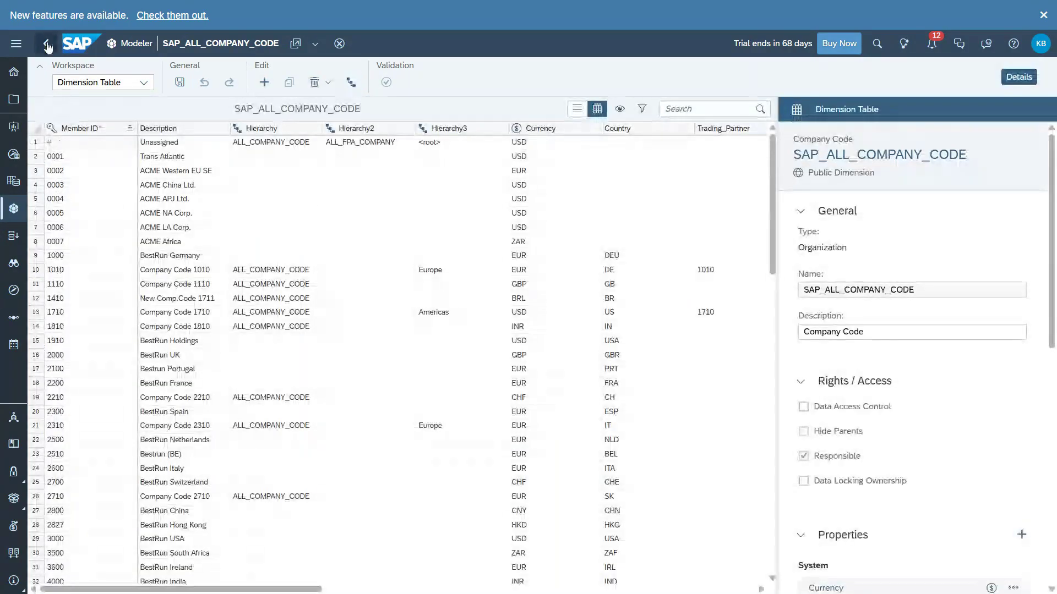
Step: Open the SAP_FI_IFP_IM_OPEX model and review its measures and dimensions
{"action": "left_click", "coordinate": [46, 44]}
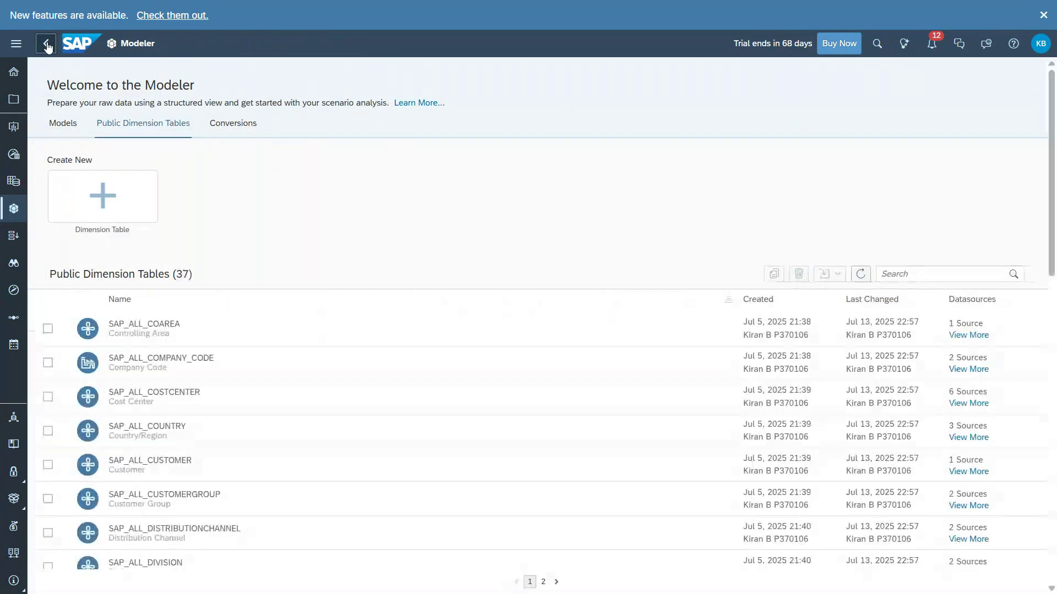
{"action": "left_click", "coordinate": [58, 124]}
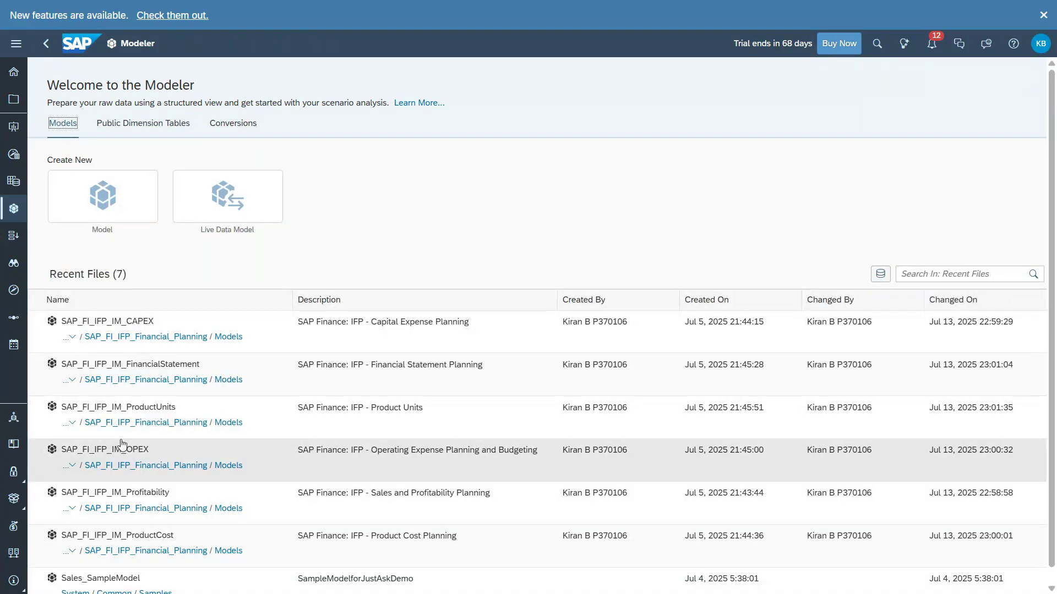
{"action": "left_click", "coordinate": [122, 452]}
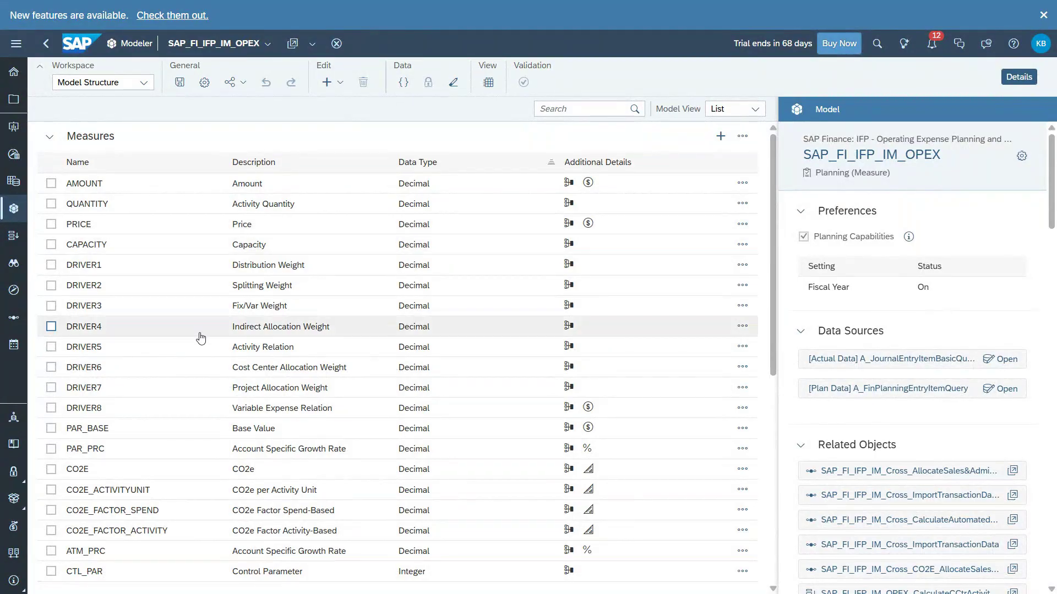
{"action": "scroll", "coordinate": [200, 338], "scroll_direction": "down", "scroll_amount": 5}
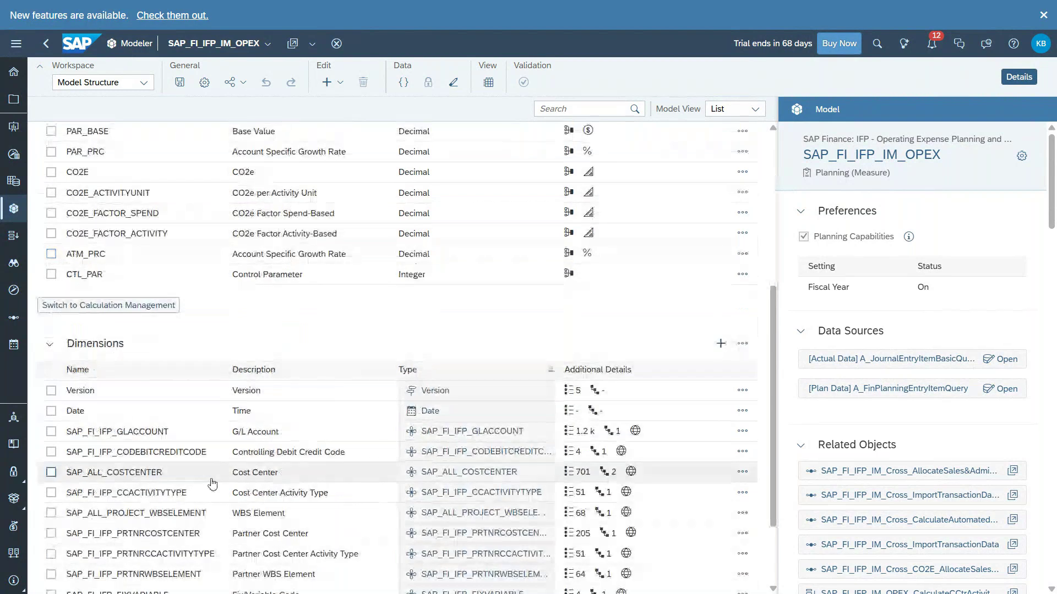
{"action": "scroll", "coordinate": [223, 440], "scroll_direction": "down", "scroll_amount": 2}
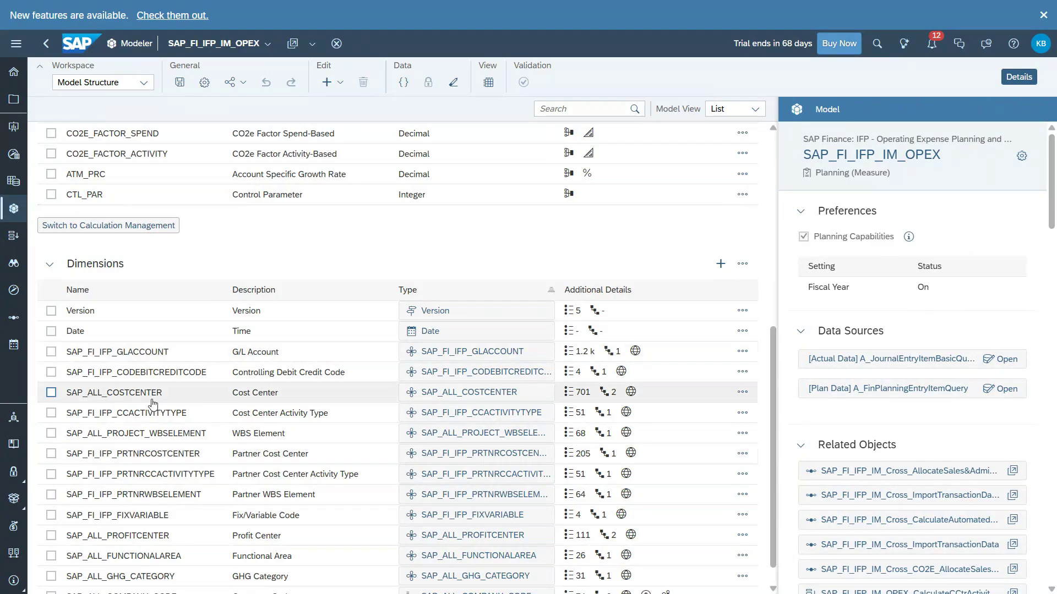
Step: View the OPEX model's calculated measures in the Calculations workspace and go back to the Modeler start page
{"action": "left_click", "coordinate": [144, 82]}
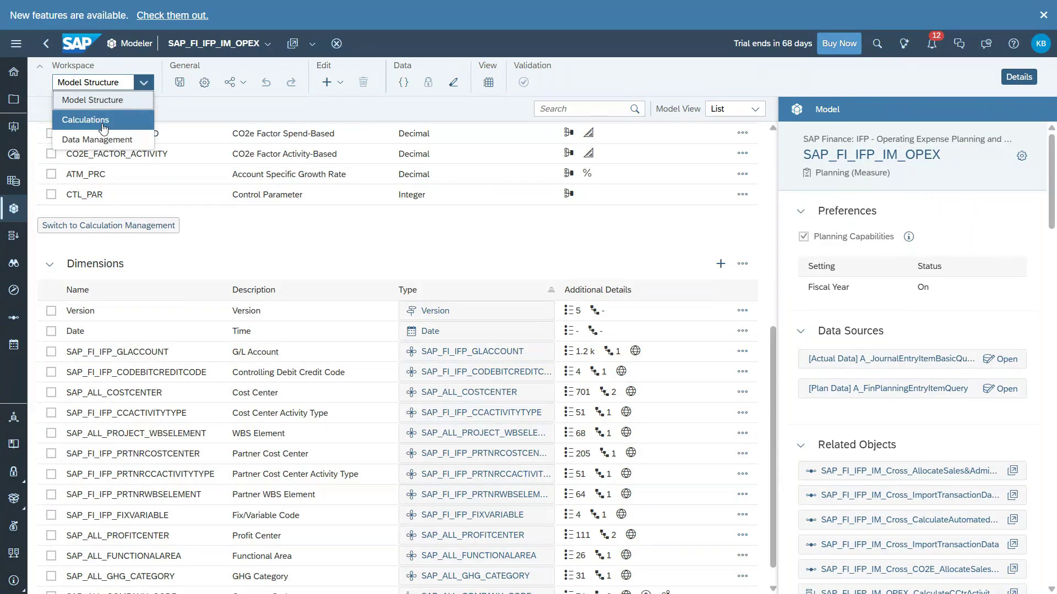
{"action": "left_click", "coordinate": [104, 127]}
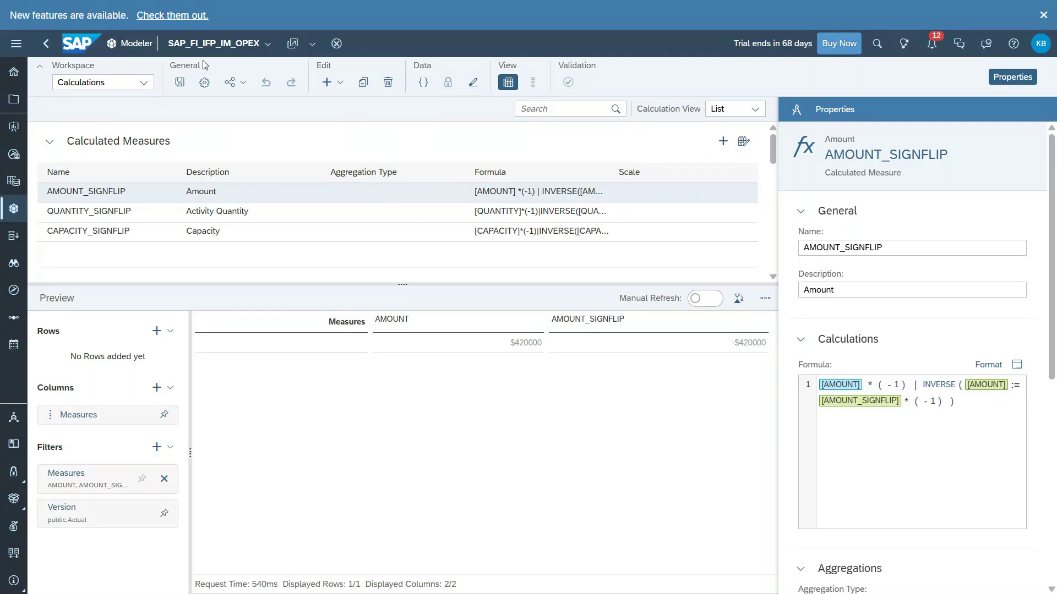
{"action": "left_click", "coordinate": [15, 208]}
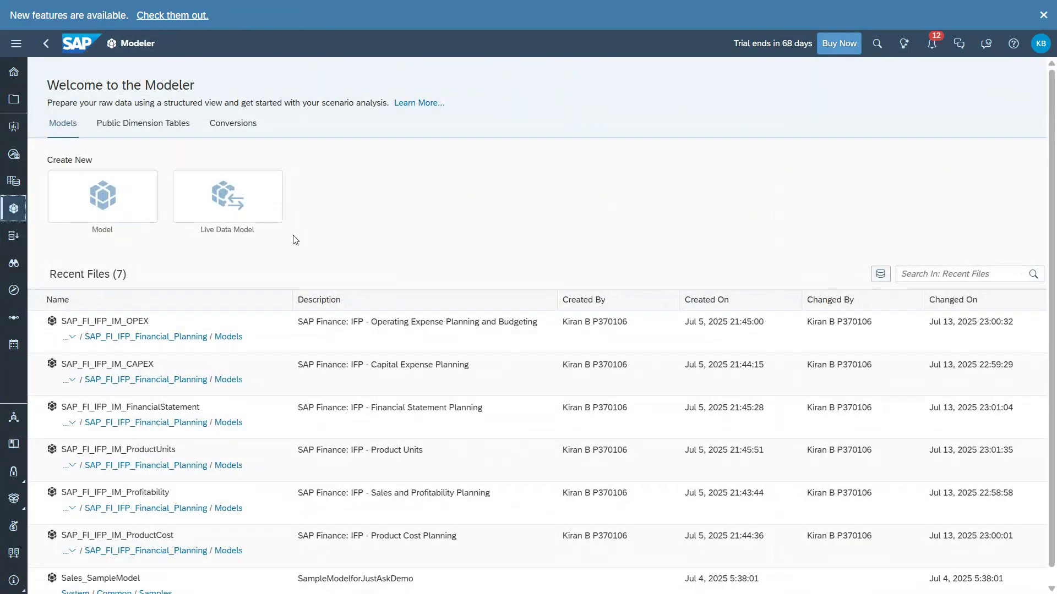
Step: Open the SAP_FI_IFP_IM_FinancialStatement_Planning story from the recent stories
{"action": "left_click", "coordinate": [14, 127]}
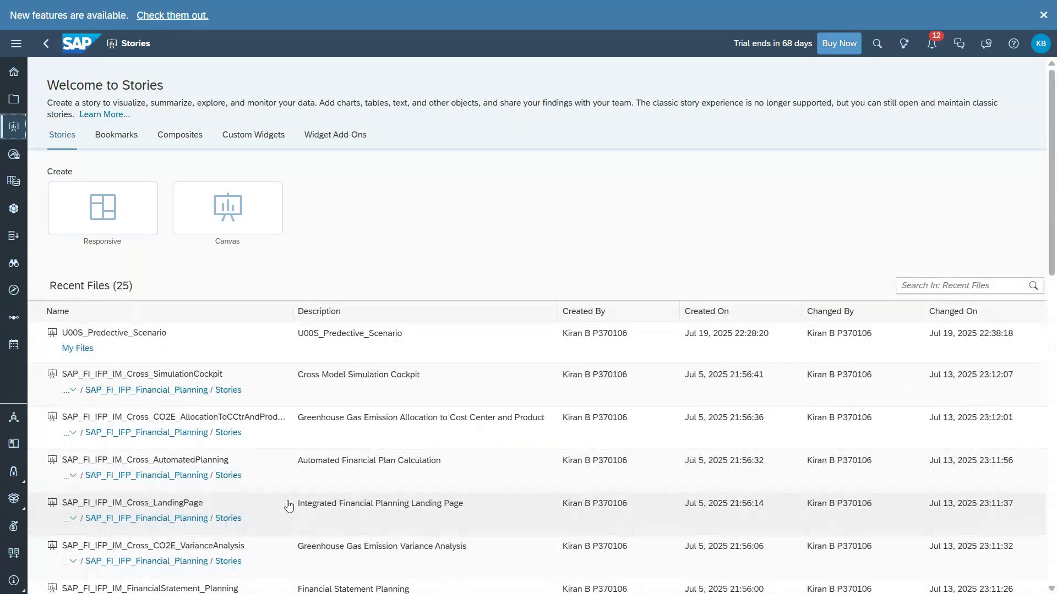
{"action": "scroll", "coordinate": [289, 506], "scroll_direction": "down", "scroll_amount": 2}
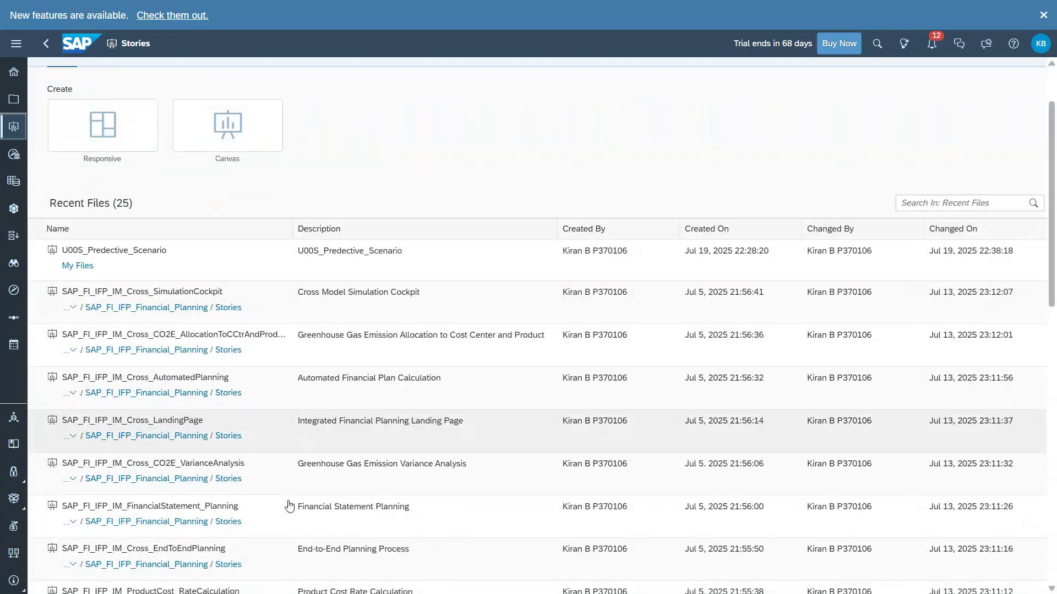
{"action": "left_click", "coordinate": [144, 506]}
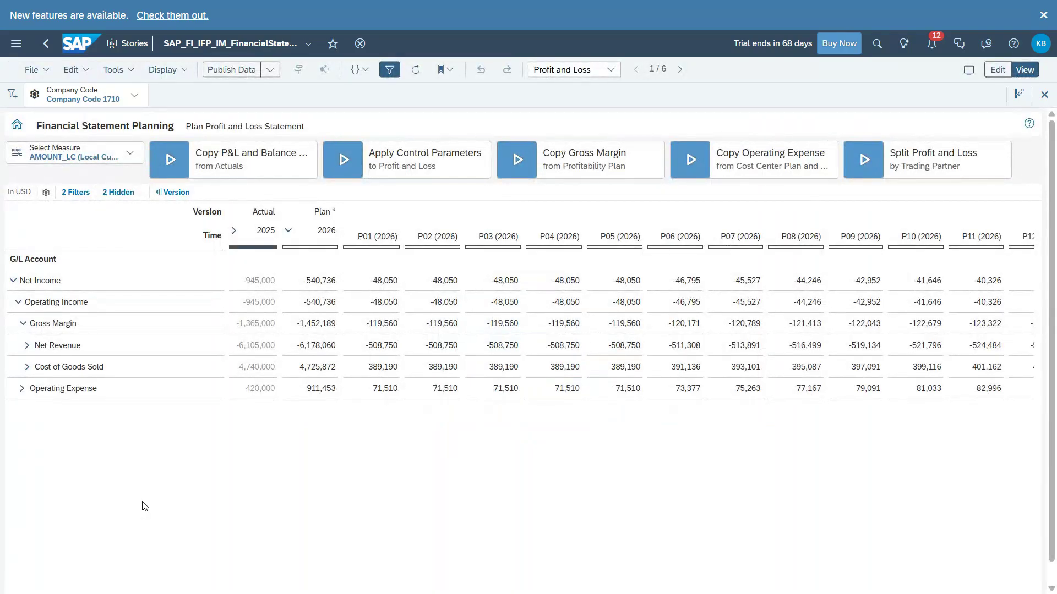
Step: Leave the financial statement planning story for the Modeler without publishing the data changes
{"action": "left_click", "coordinate": [54, 44]}
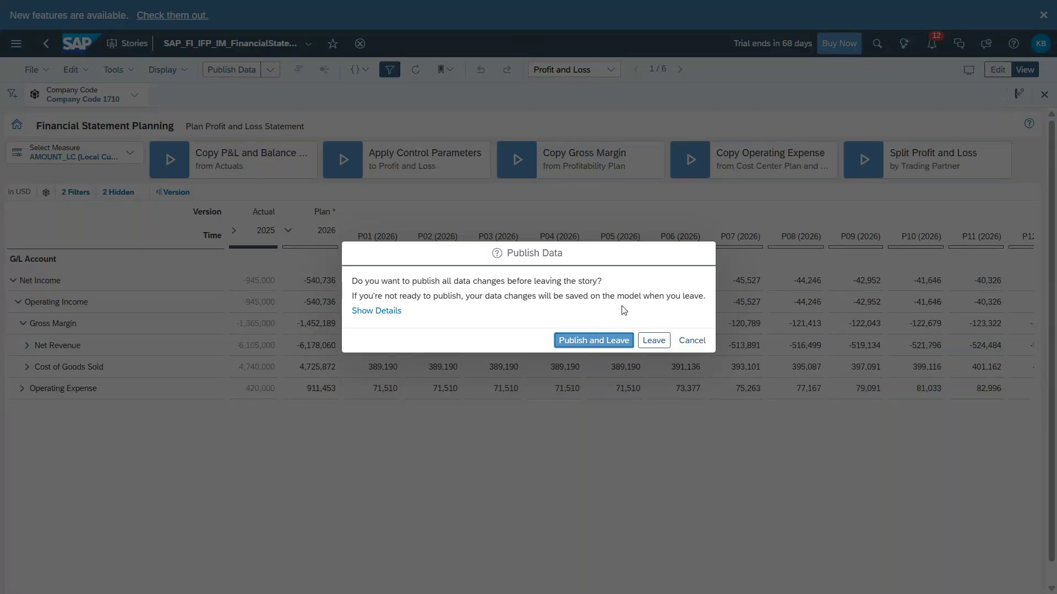
{"action": "left_click", "coordinate": [704, 343]}
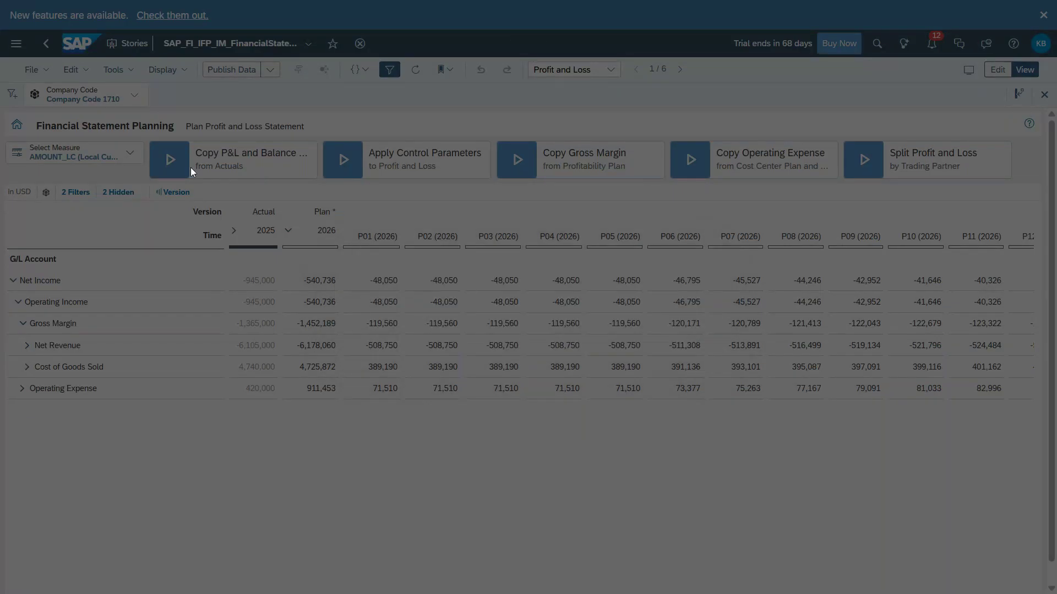
{"action": "left_click", "coordinate": [16, 44]}
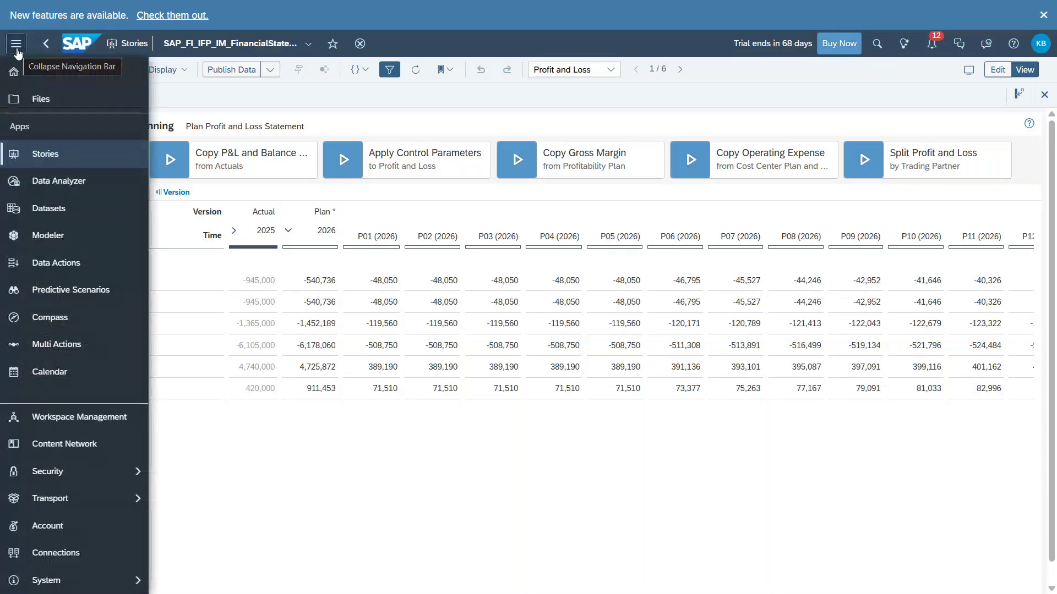
{"action": "left_click", "coordinate": [39, 237]}
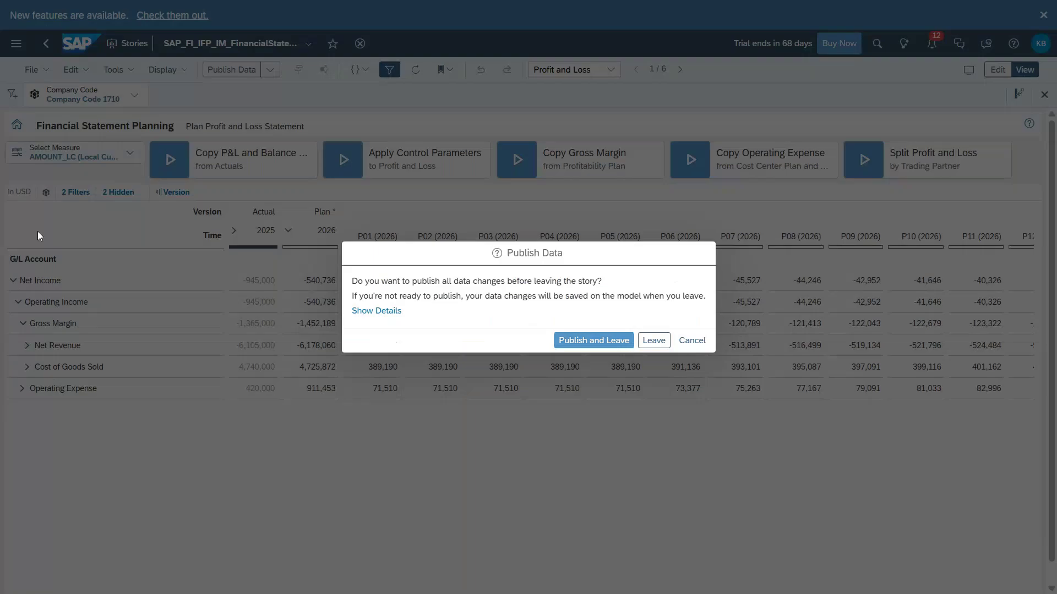
{"action": "left_click", "coordinate": [656, 340]}
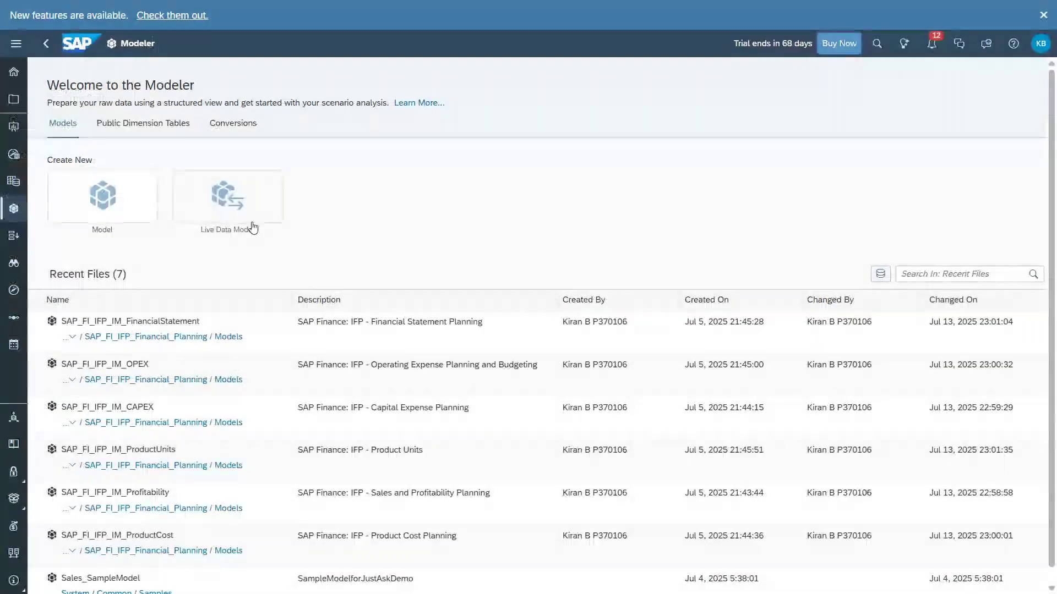
Step: Reopen the SAP_ALL_COMPANY_CODE public dimension and review its properties and hierarchies in the details
{"action": "left_click", "coordinate": [139, 132]}
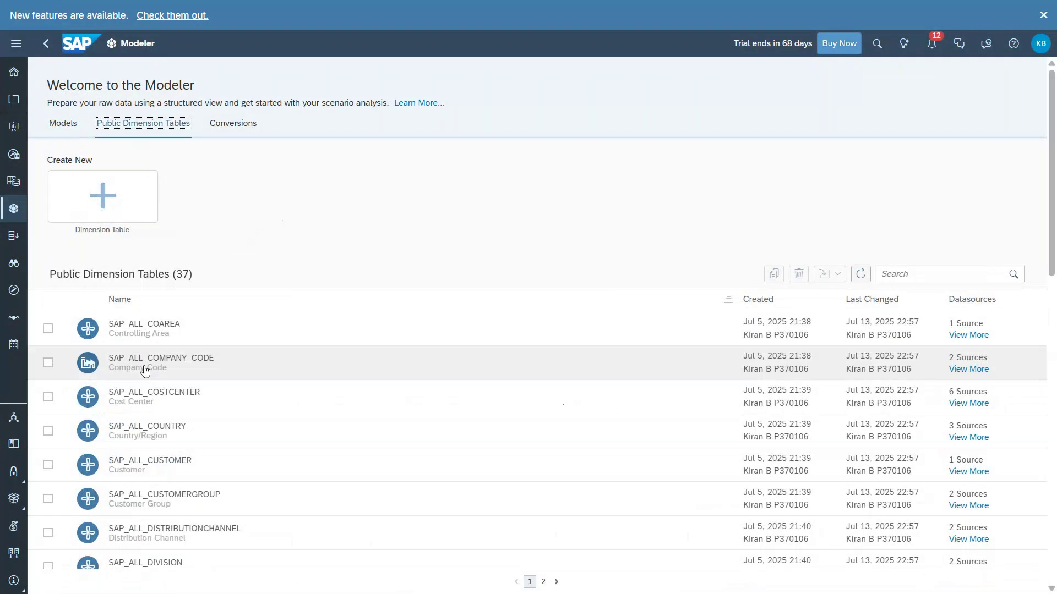
{"action": "left_click", "coordinate": [146, 361]}
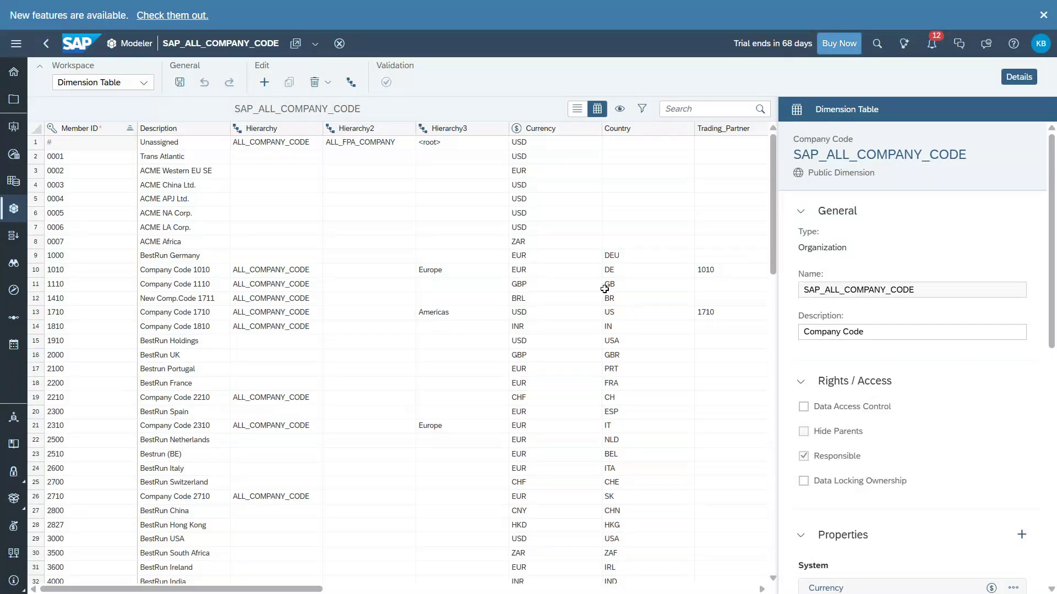
{"action": "scroll", "coordinate": [831, 330], "scroll_direction": "down", "scroll_amount": 5}
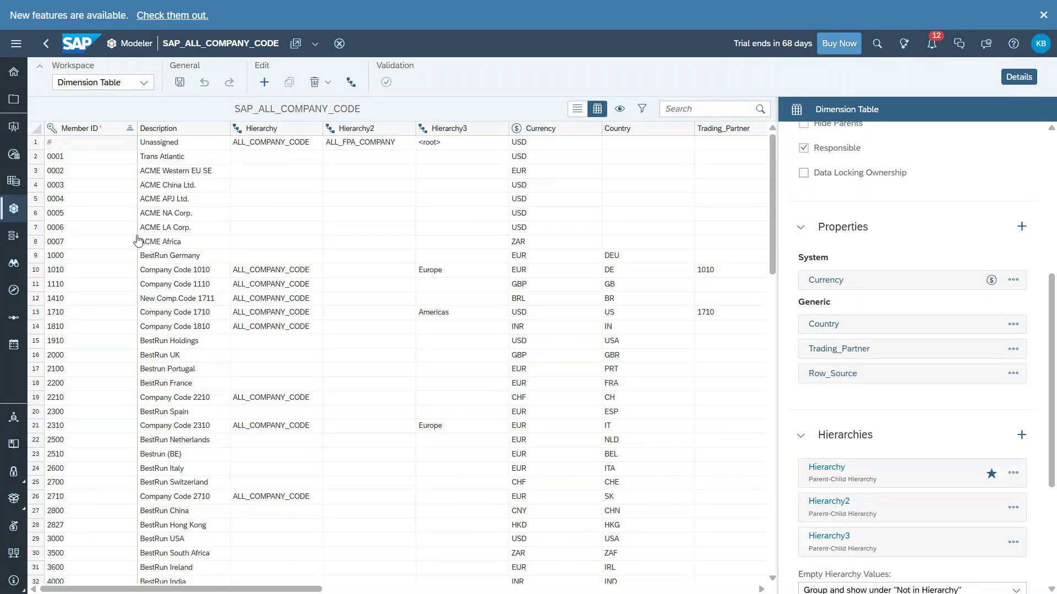
Step: Open the SAP_FI_IFP_IM_Cross_SimulationCockpit story, dismiss the loading notice and view its Raw Material Price Simulation
{"action": "left_click", "coordinate": [11, 127]}
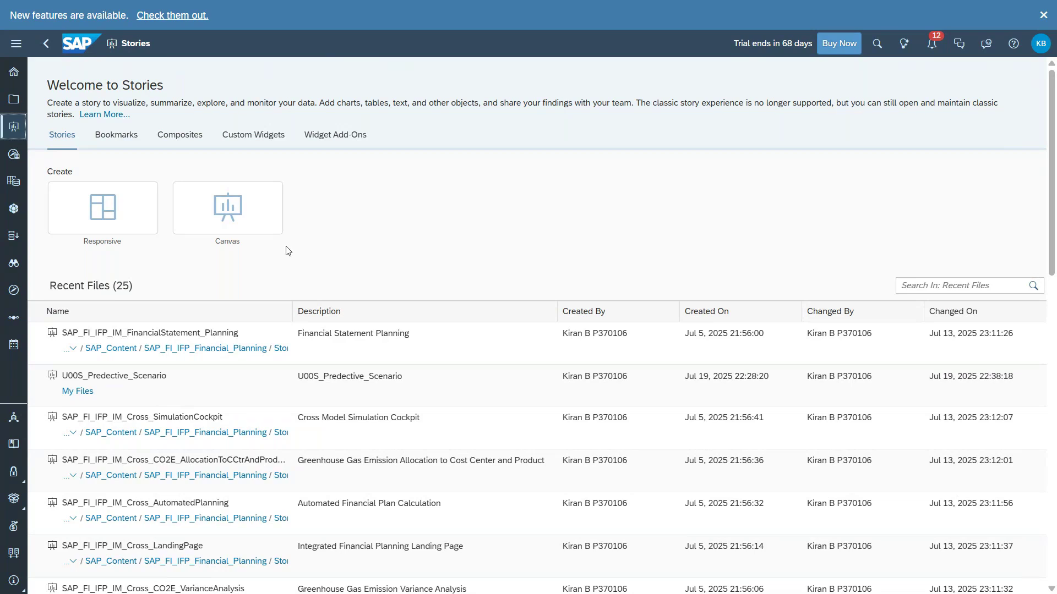
{"action": "left_click", "coordinate": [186, 422]}
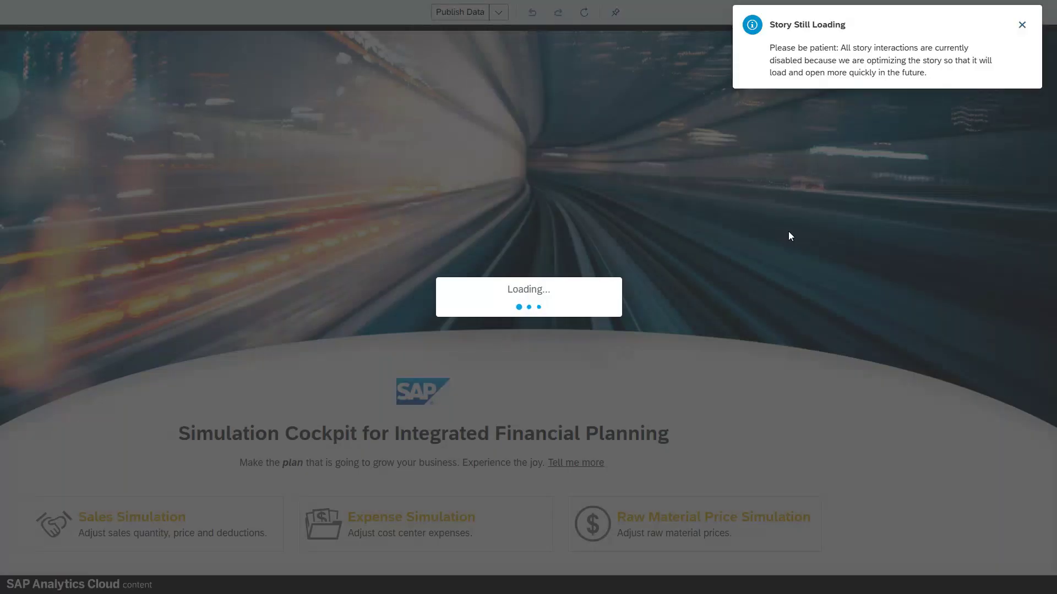
{"action": "left_click", "coordinate": [1022, 26]}
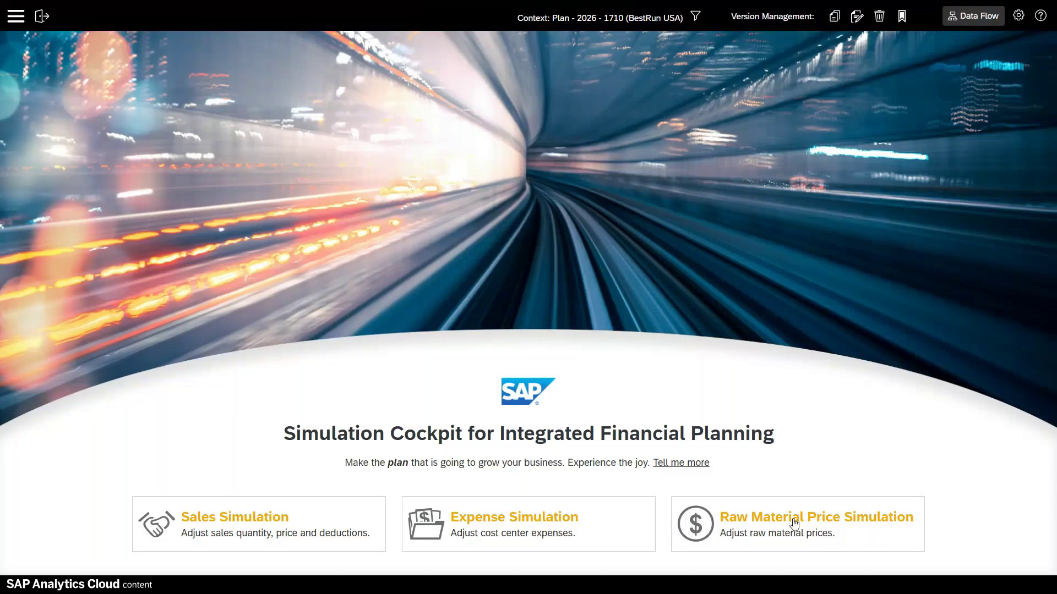
{"action": "left_click", "coordinate": [793, 524]}
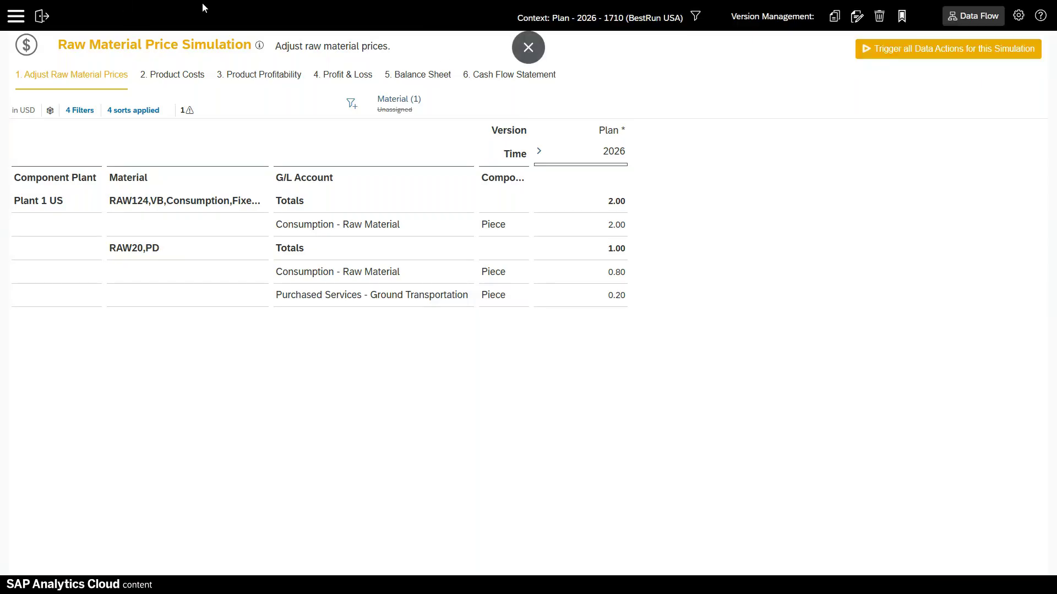
Step: Exit full screen and leave the simulation cockpit for the Stories start page
{"action": "left_click", "coordinate": [528, 47]}
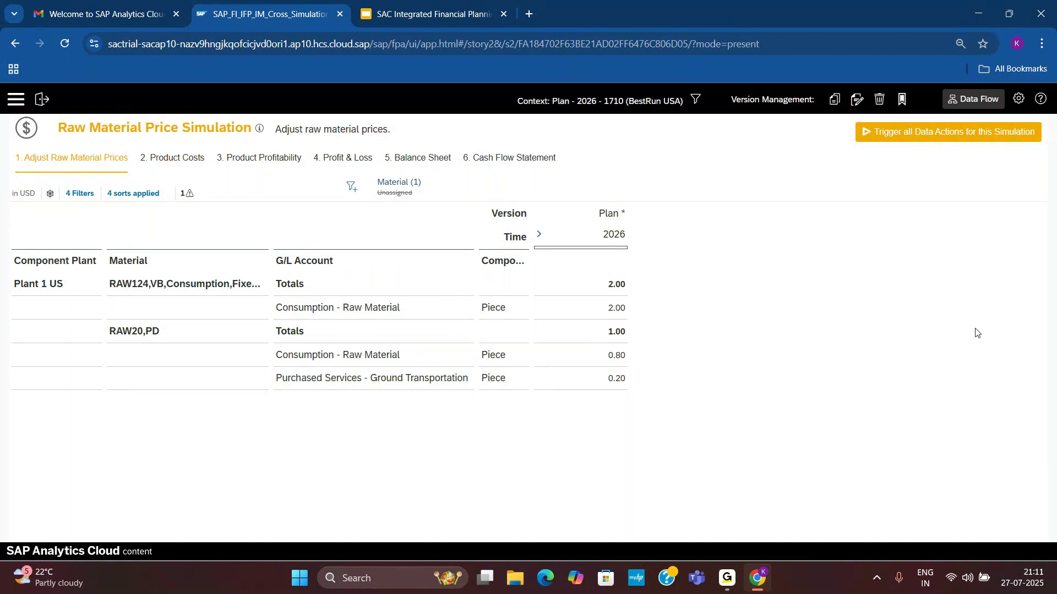
{"action": "left_click", "coordinate": [17, 47]}
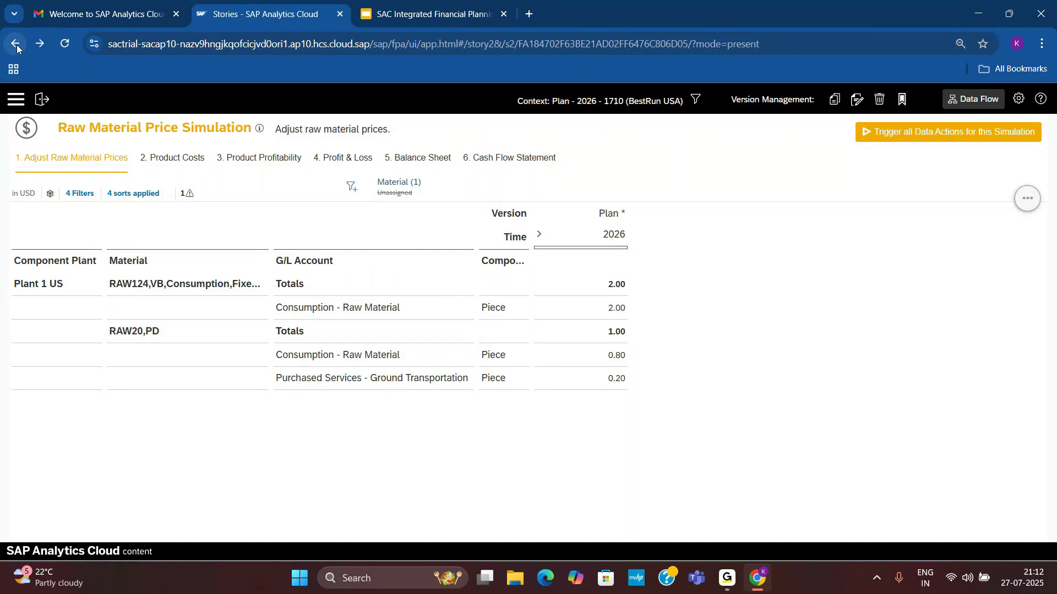
{"action": "left_click", "coordinate": [42, 100]}
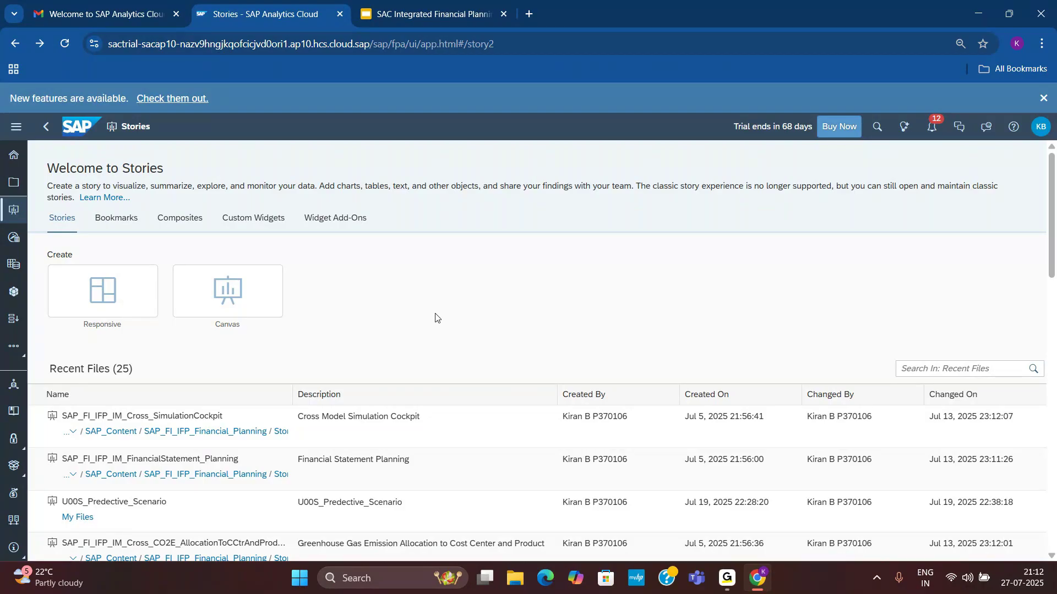
Step: Reopen the SAP_FI_IFP_IM_FinancialStatement_Planning story from the recent files
{"action": "scroll", "coordinate": [435, 318], "scroll_direction": "down", "scroll_amount": 1}
{"action": "scroll", "coordinate": [435, 317], "scroll_direction": "down", "scroll_amount": 2}
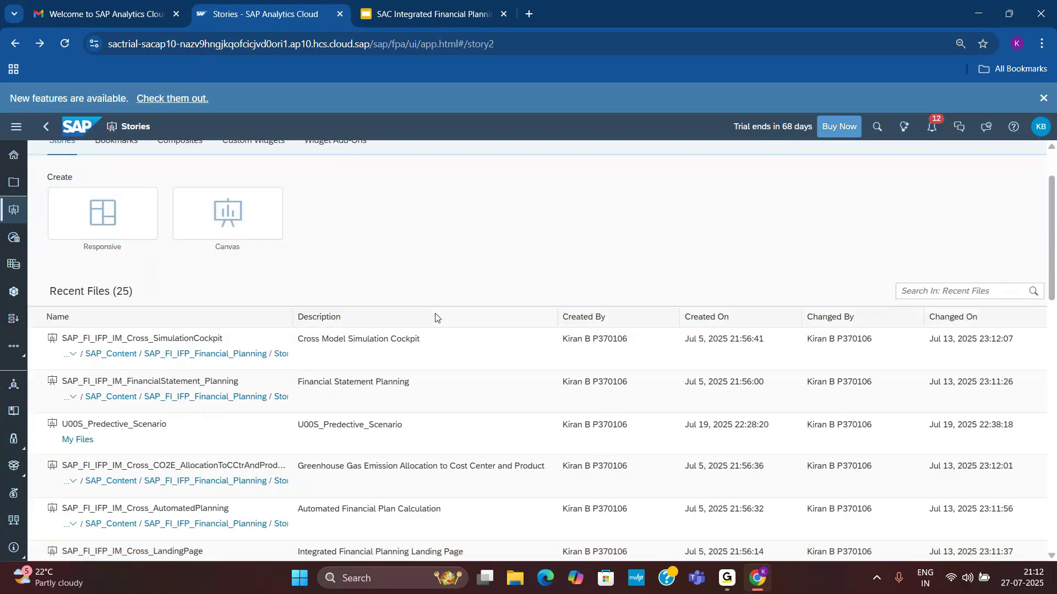
{"action": "left_click", "coordinate": [149, 307]}
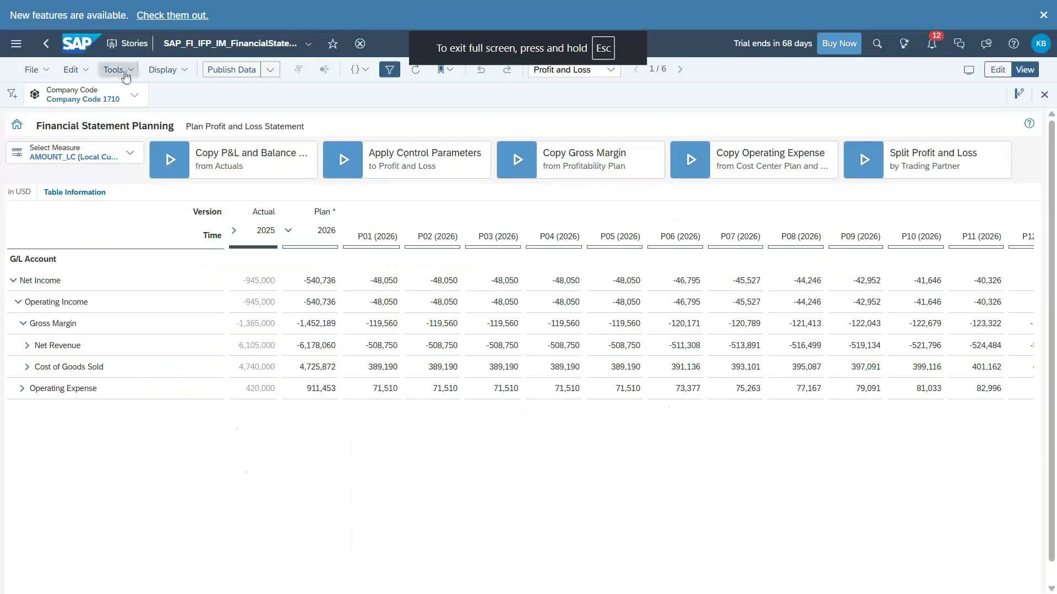
Step: Select the P04 (2026) Net Revenue plan cell in the profit and loss table and show Version Management for its model
{"action": "left_click", "coordinate": [123, 72]}
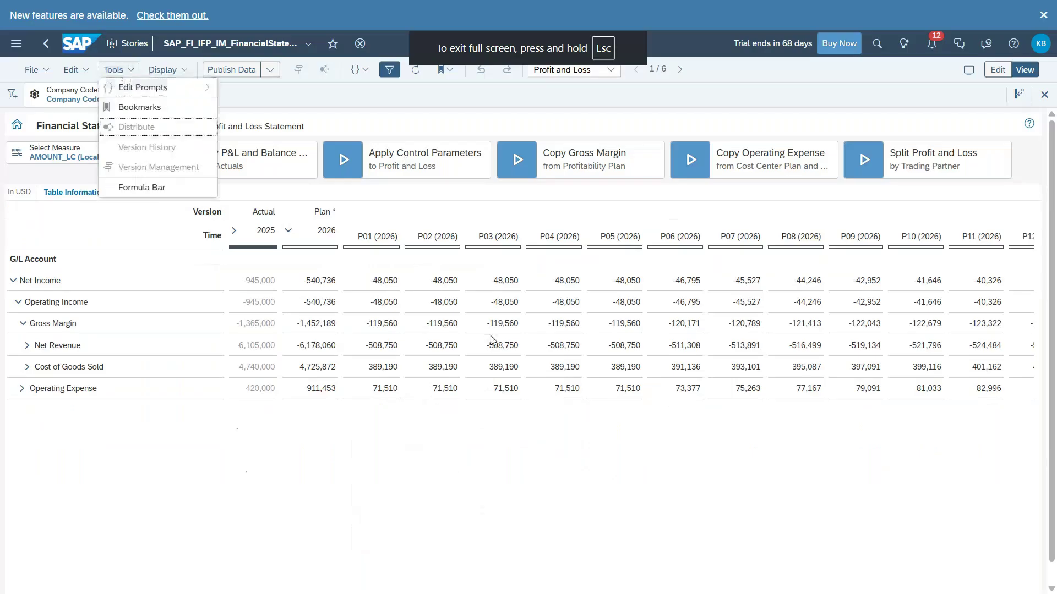
{"action": "left_click", "coordinate": [526, 343]}
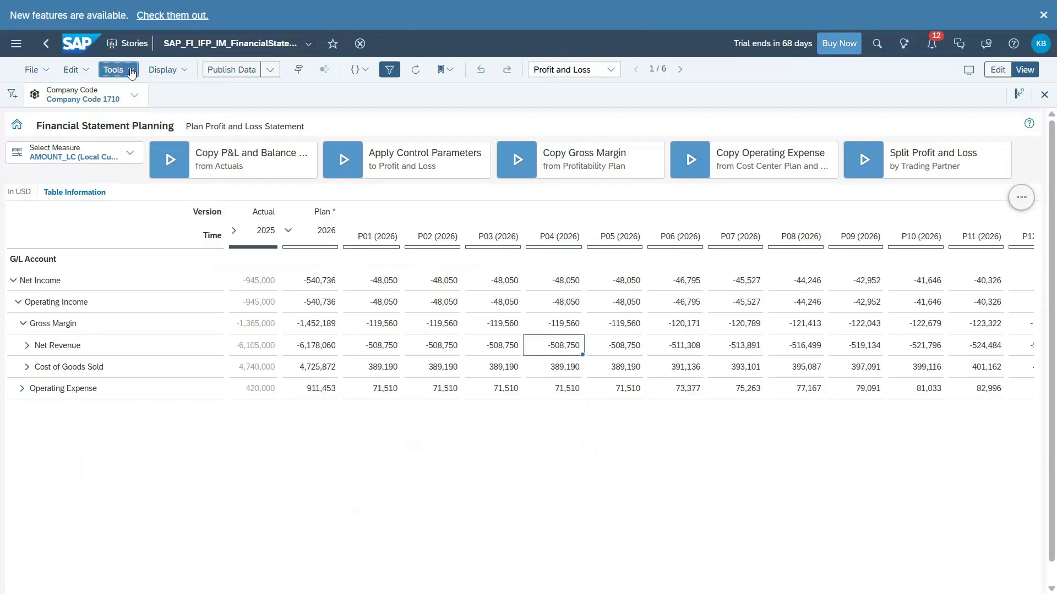
{"action": "left_click", "coordinate": [113, 69]}
{"action": "left_click", "coordinate": [154, 168]}
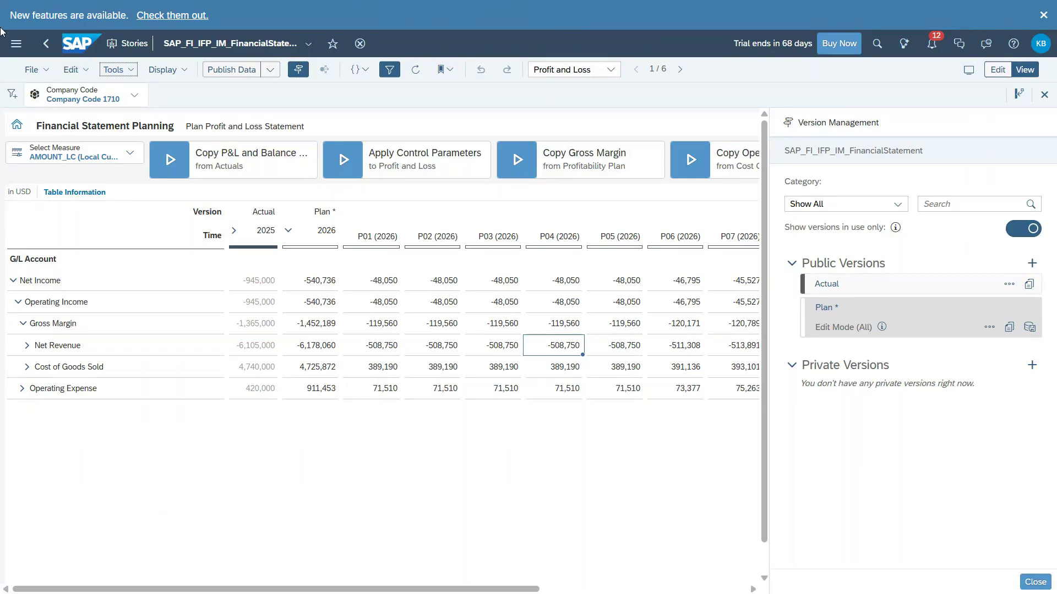
Step: Leave the financial statement planning story for the Stories start page without publishing the data
{"action": "left_click", "coordinate": [18, 43]}
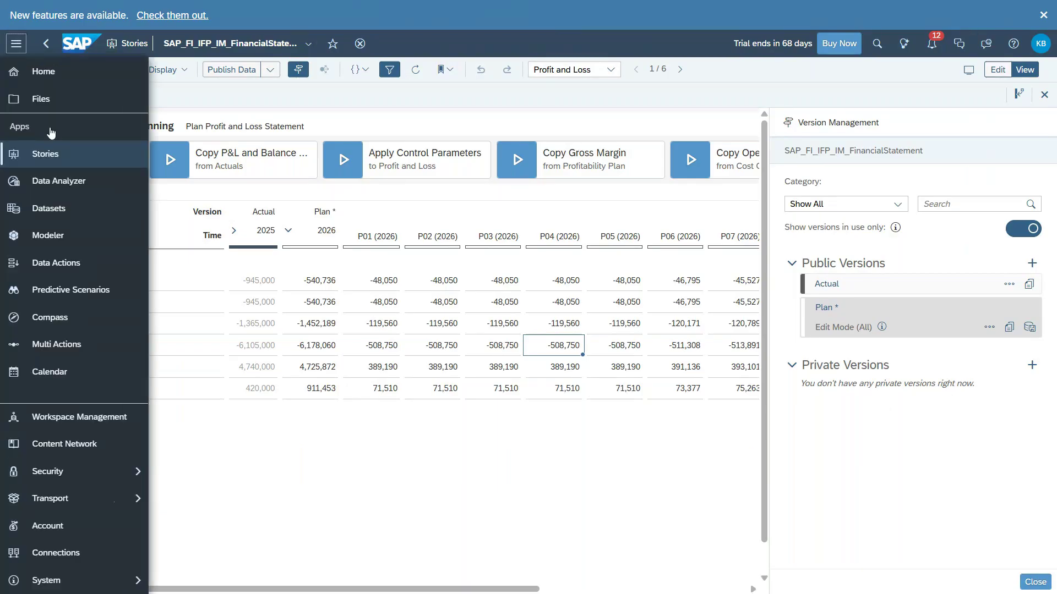
{"action": "left_click", "coordinate": [60, 165]}
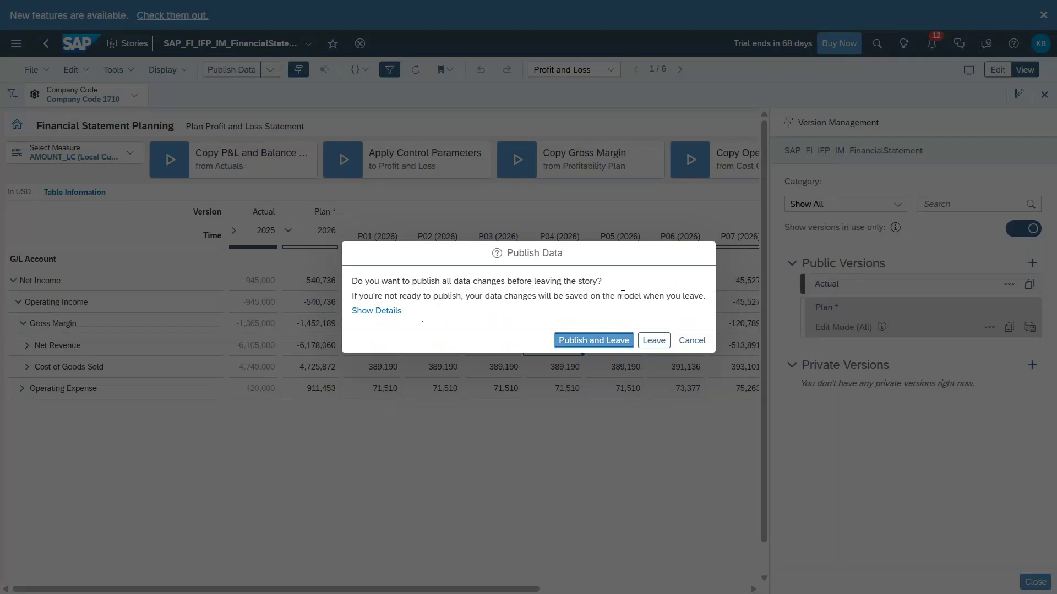
{"action": "left_click", "coordinate": [660, 341]}
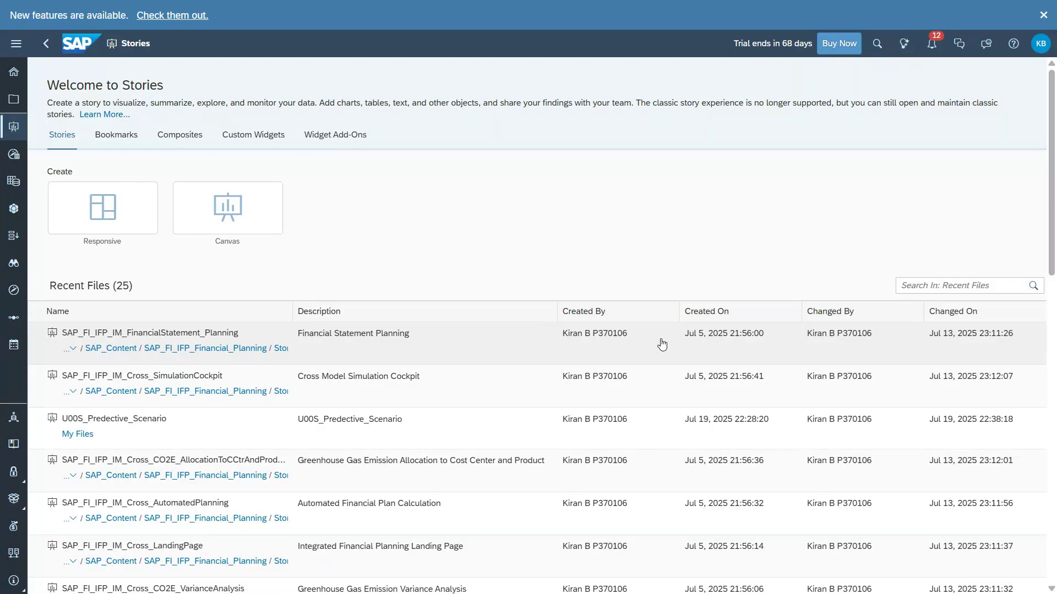
Step: Create a canvas story and insert a value driver tree widget based on the Sales_SampleModel from the Samples folder
{"action": "left_click", "coordinate": [239, 209]}
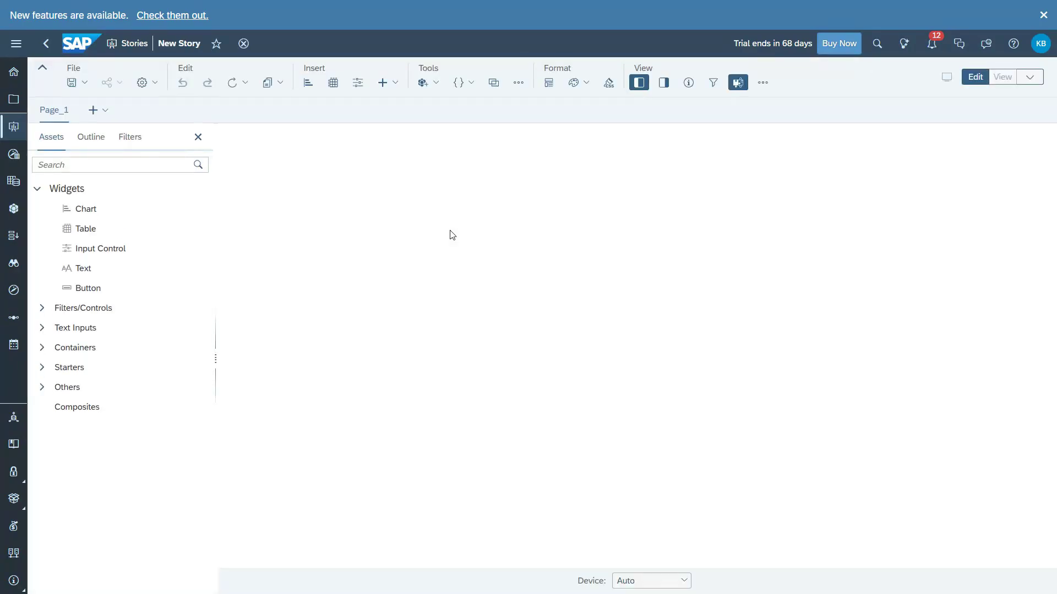
{"action": "left_click", "coordinate": [392, 86]}
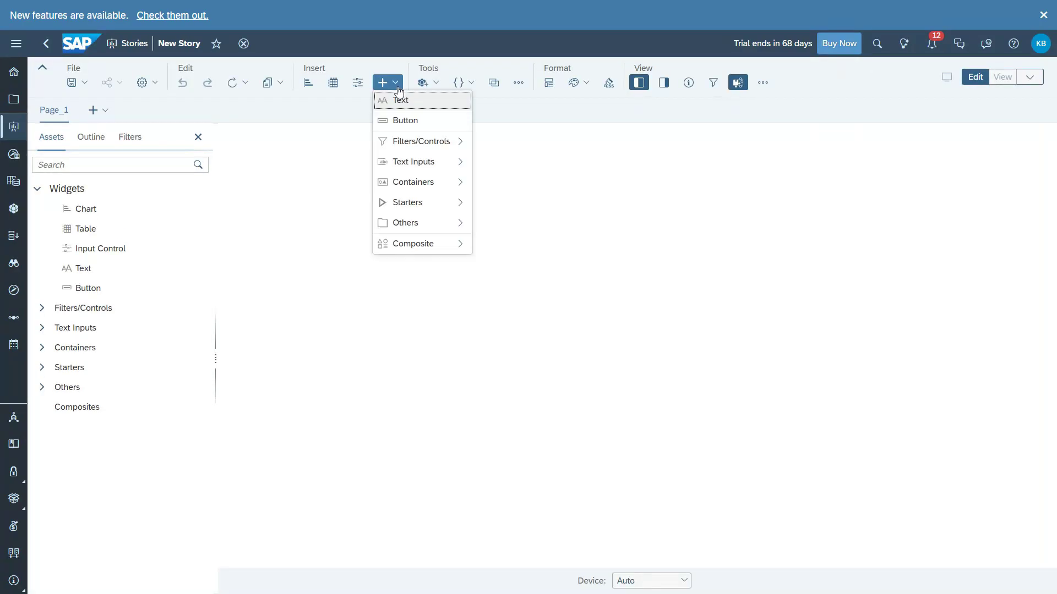
{"action": "mouse_move", "coordinate": [419, 228]}
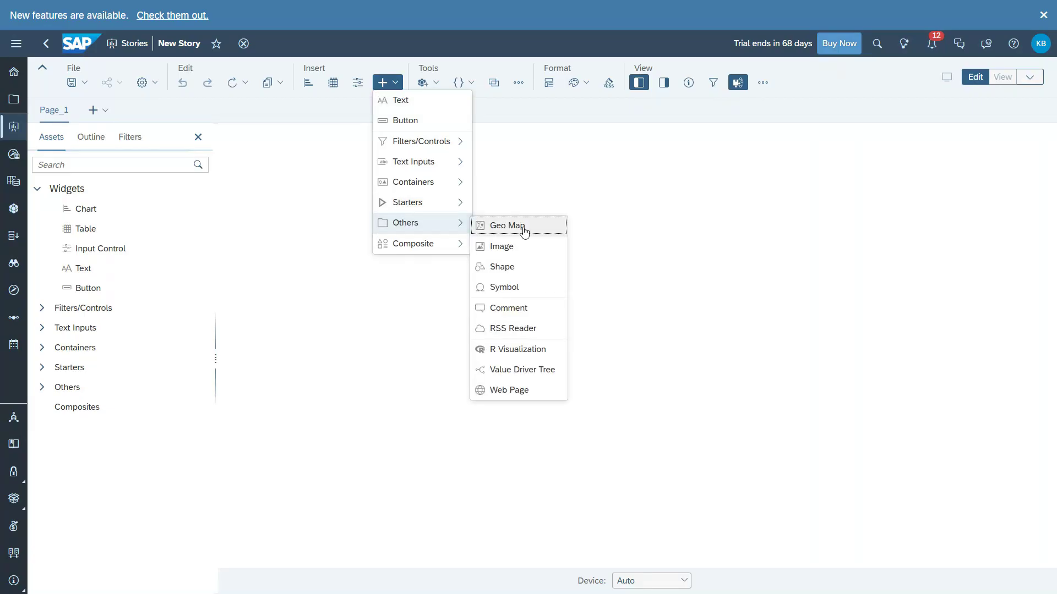
{"action": "left_click", "coordinate": [518, 369]}
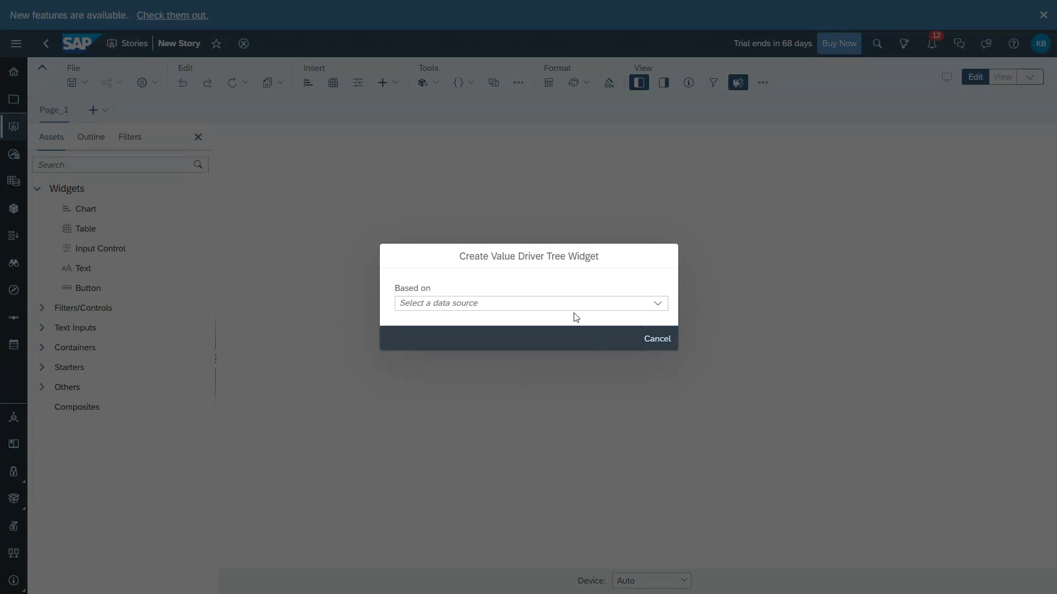
{"action": "left_click", "coordinate": [555, 309]}
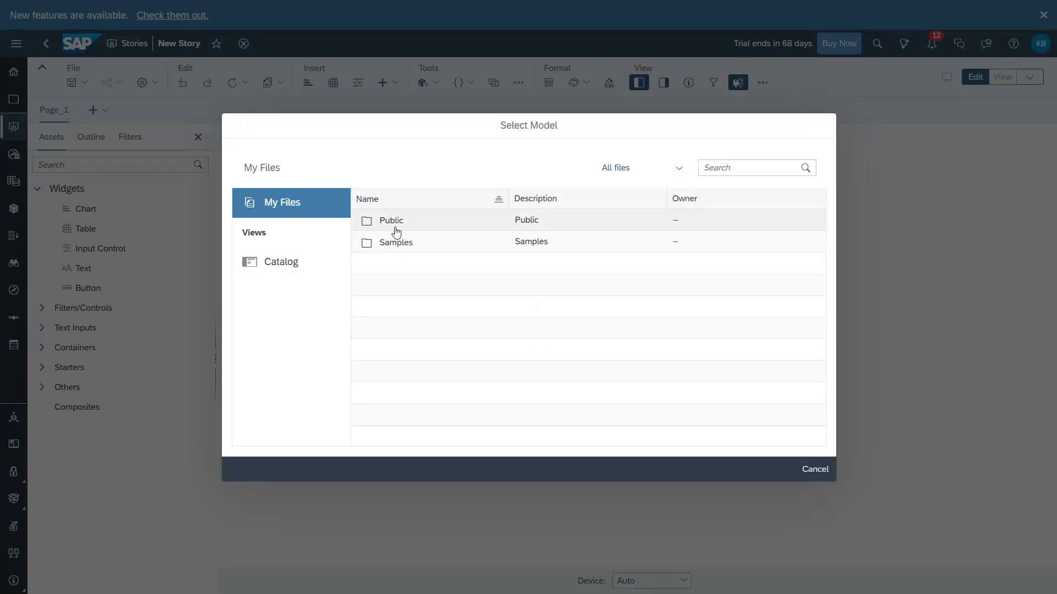
{"action": "left_click", "coordinate": [395, 242]}
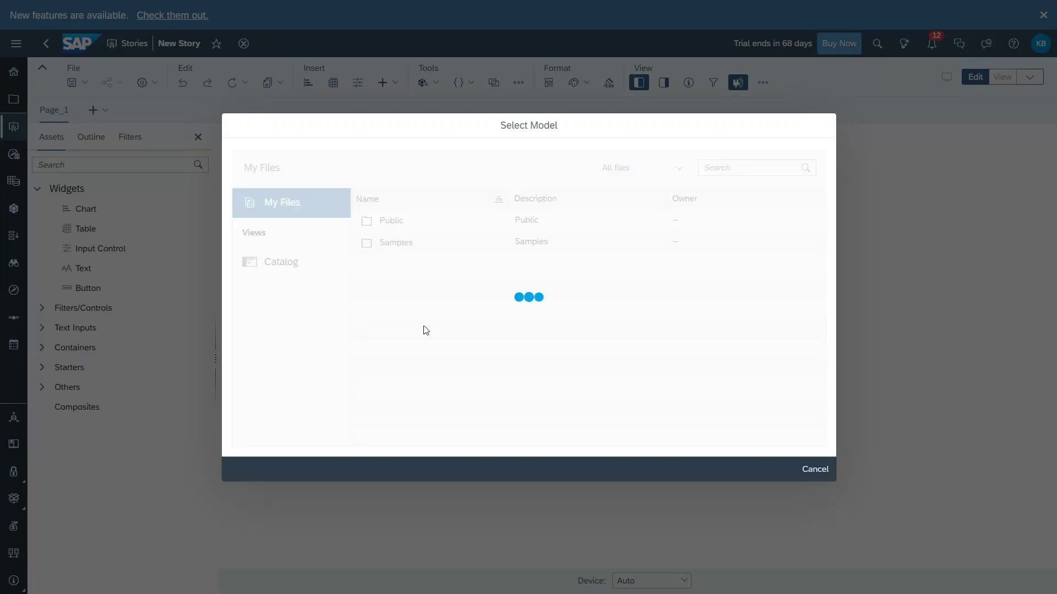
{"action": "left_click", "coordinate": [415, 271]}
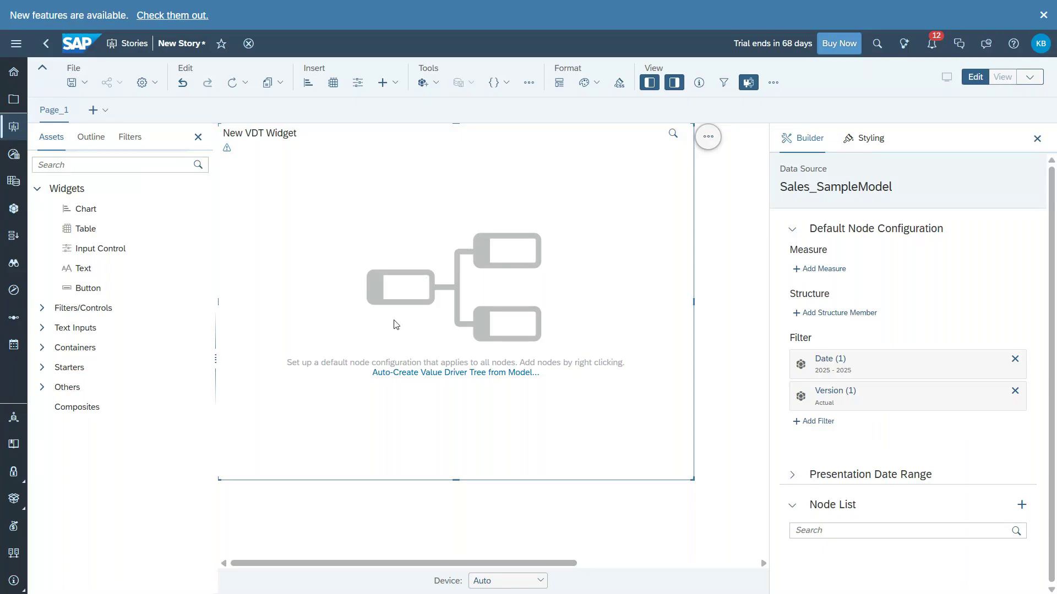
Step: Leave the new story without saving and view the Predictive Scenarios start page with its scenario types
{"action": "left_click", "coordinate": [14, 263]}
{"action": "left_click", "coordinate": [609, 325]}
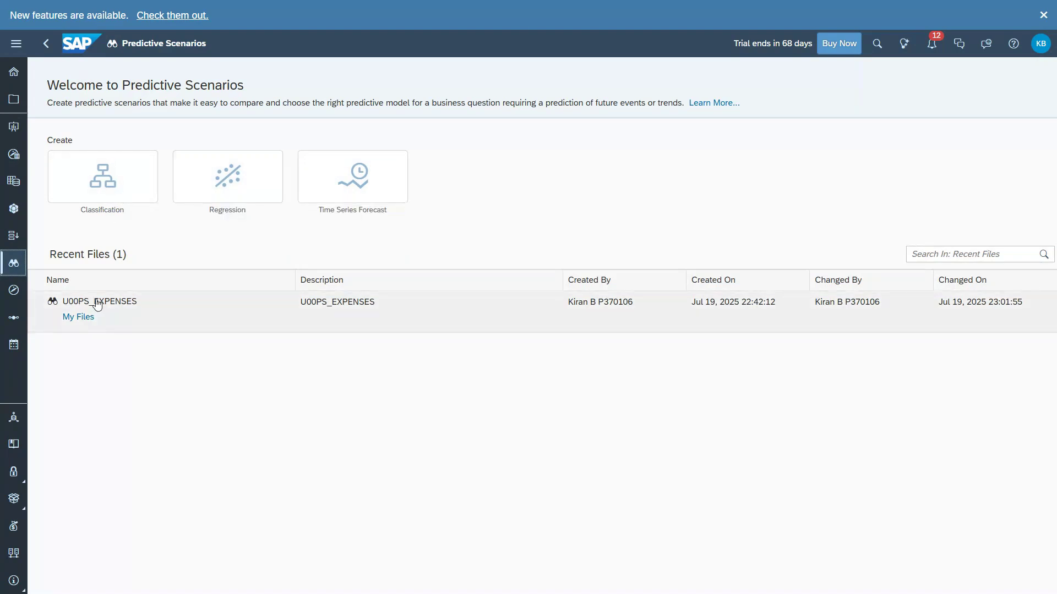
{"action": "mouse_move", "coordinate": [355, 206]}
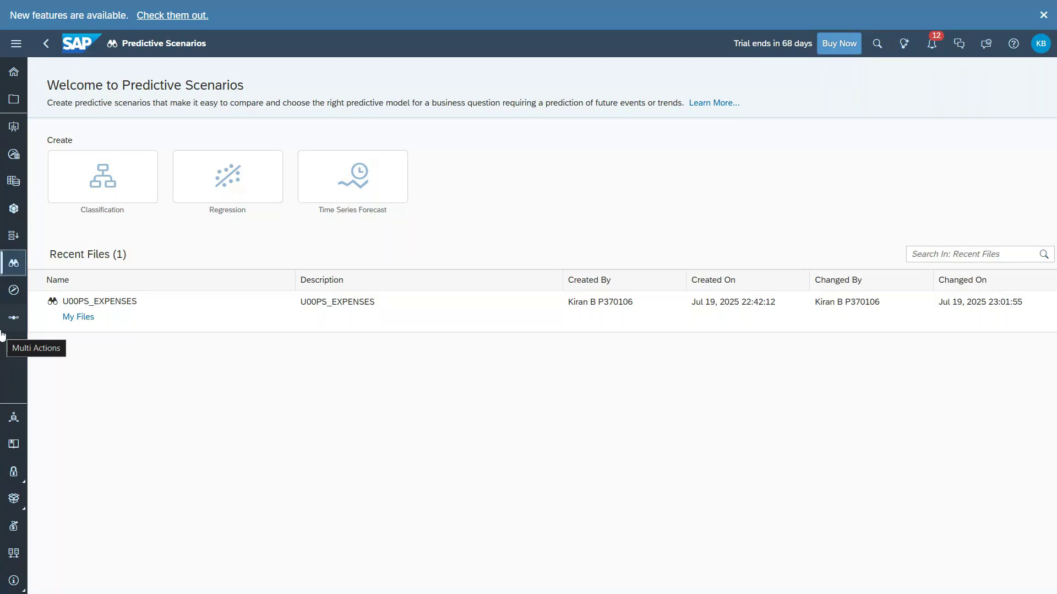
Step: Open the Calendar, dismiss the release highlights and hide the timeline chart beside the event list
{"action": "left_click", "coordinate": [14, 346]}
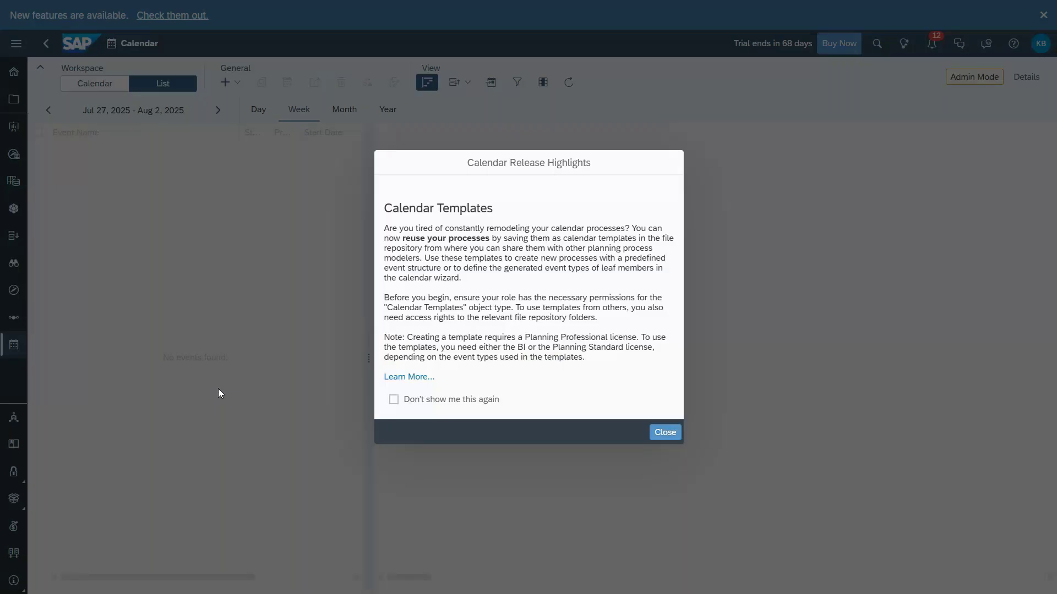
{"action": "left_click", "coordinate": [665, 480]}
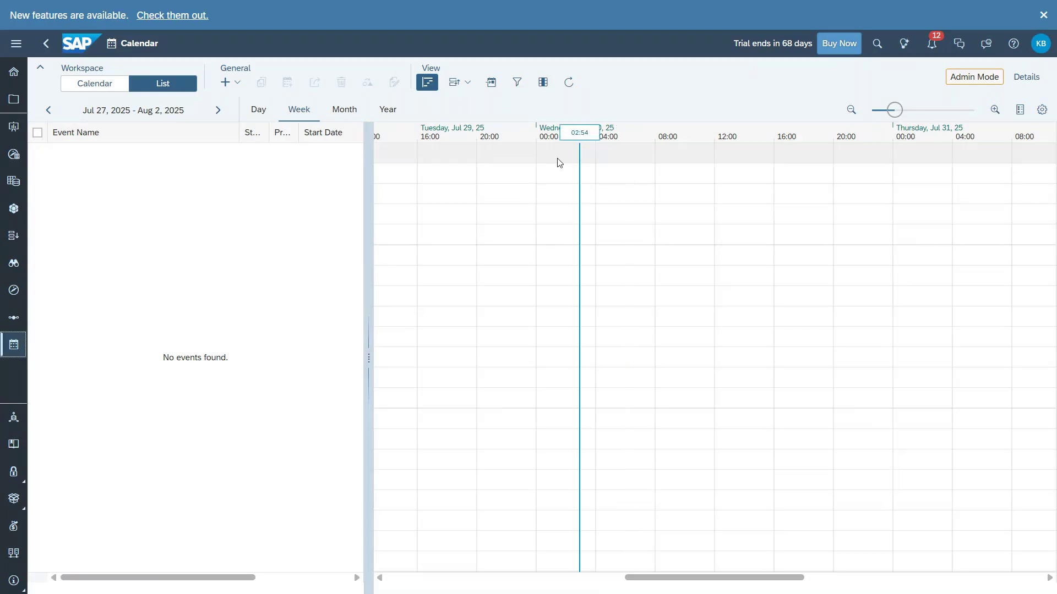
{"action": "left_click", "coordinate": [427, 82]}
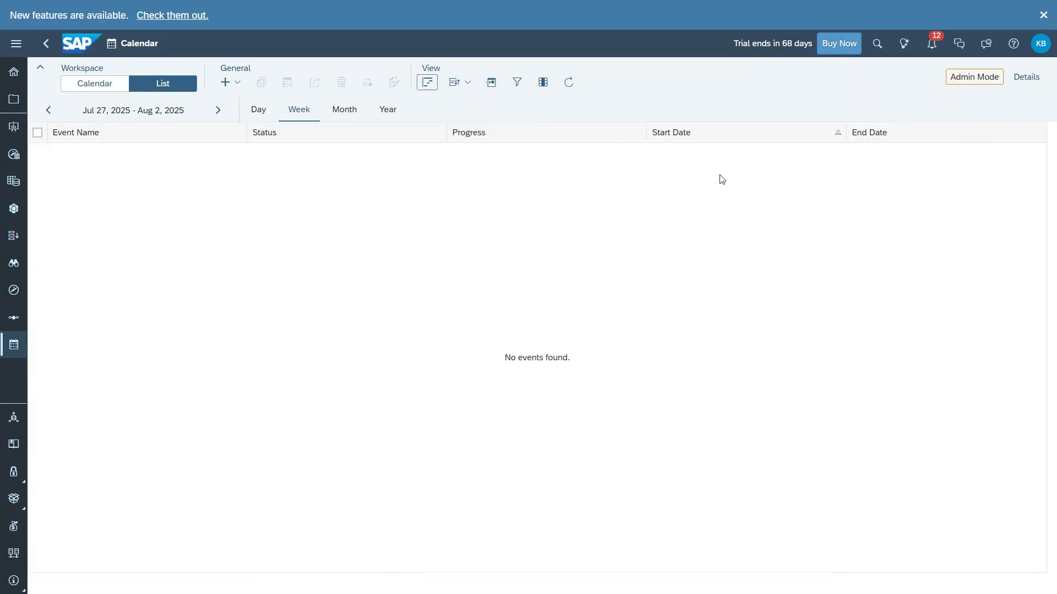
Step: Move the calendar back to the week Jun 29 - Jul 5, 2025 and look over the event types available for creation
{"action": "left_click", "coordinate": [49, 112]}
{"action": "left_click", "coordinate": [49, 111]}
{"action": "left_click", "coordinate": [49, 112]}
{"action": "left_click", "coordinate": [49, 112]}
{"action": "left_click", "coordinate": [237, 82]}
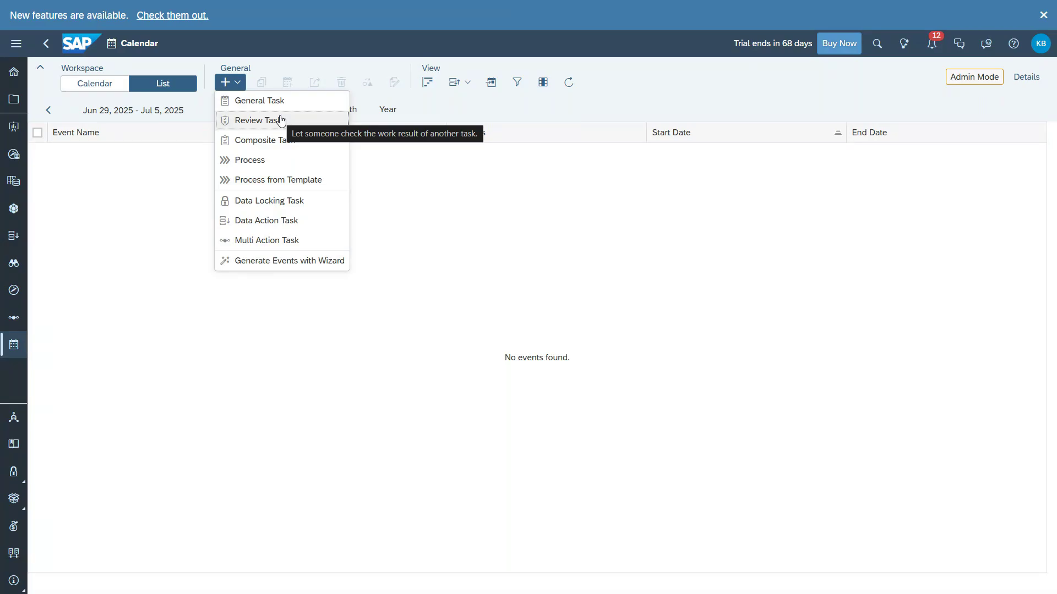
{"action": "left_click", "coordinate": [422, 271]}
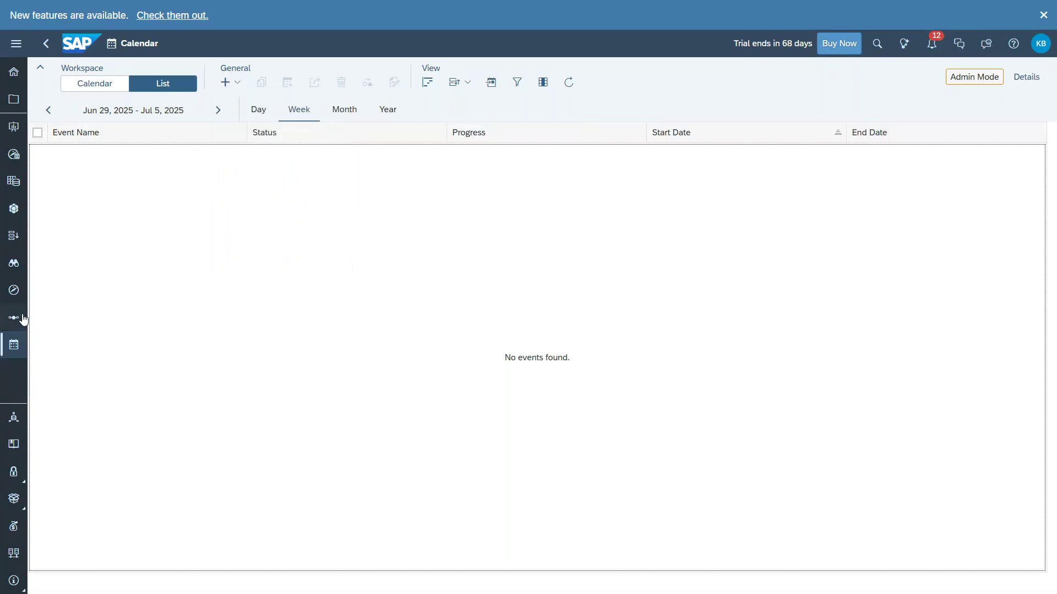
Step: Open the SAP_FI_IFP_IM_FinancialStatement_CalculateCashFlow data action and review its Cash Flow formulas in script and visual form
{"action": "left_click", "coordinate": [14, 238]}
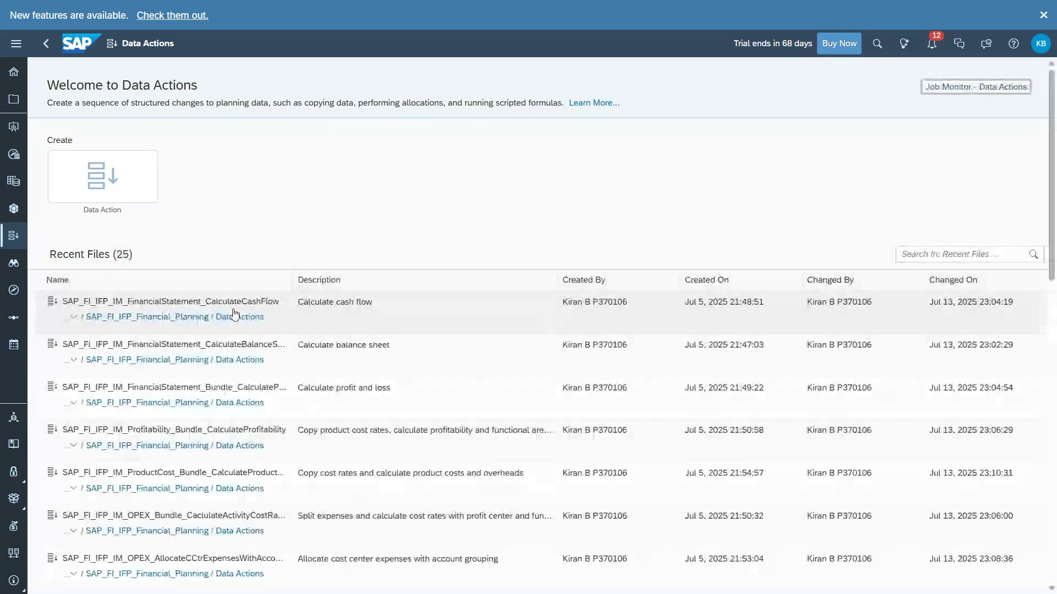
{"action": "left_click", "coordinate": [234, 300]}
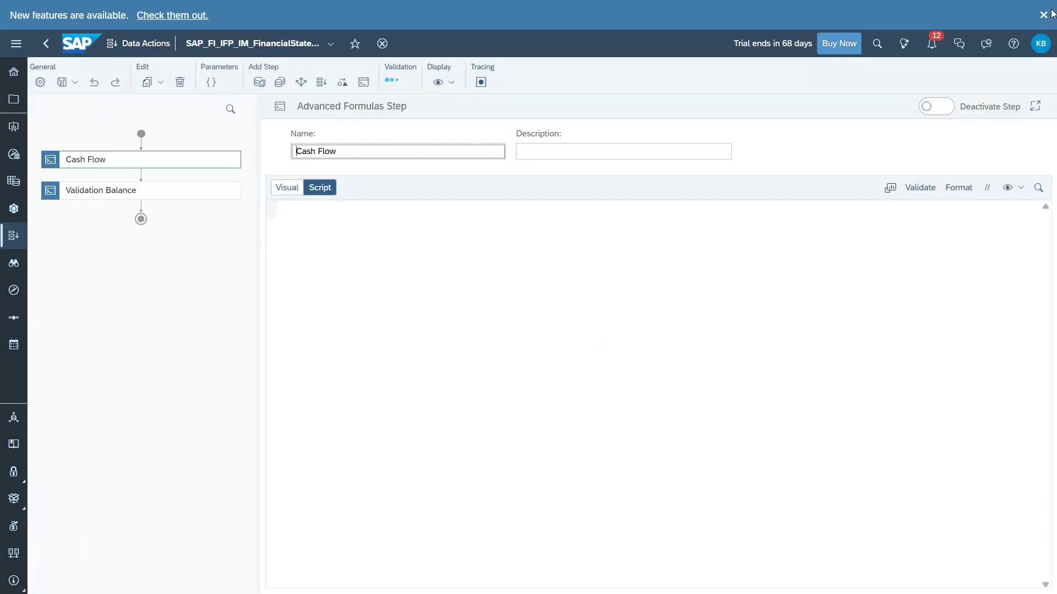
{"action": "scroll", "coordinate": [423, 412], "scroll_direction": "down", "scroll_amount": 3}
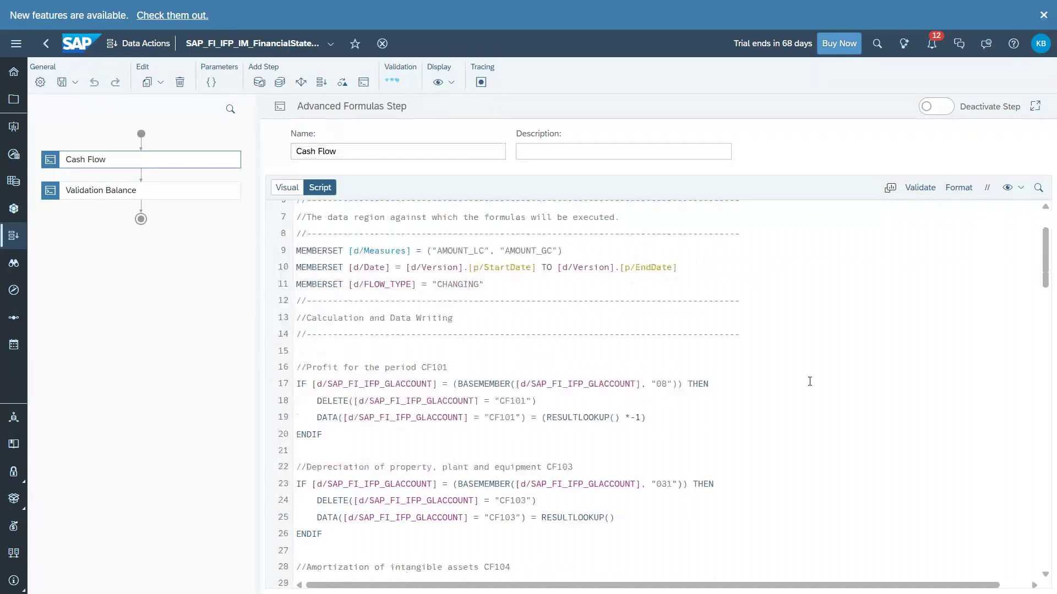
{"action": "mouse_move", "coordinate": [424, 413]}
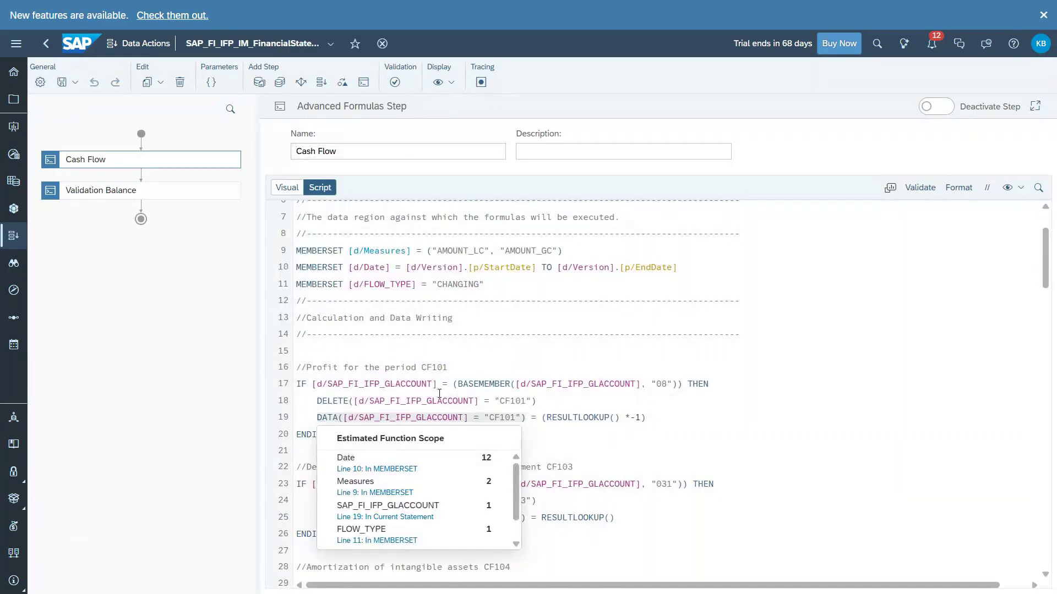
{"action": "scroll", "coordinate": [431, 411], "scroll_direction": "down", "scroll_amount": 3}
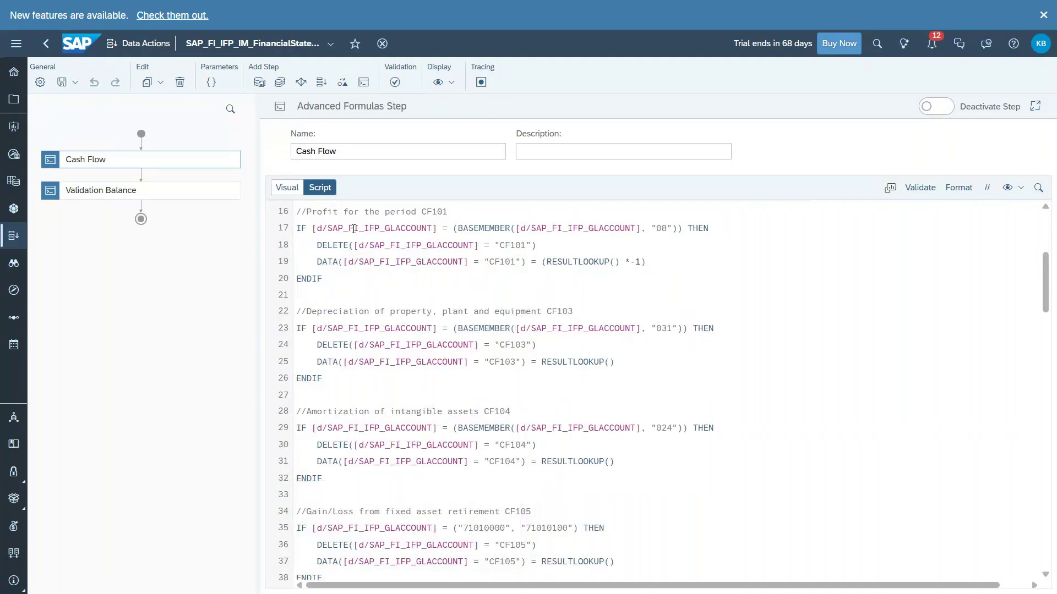
{"action": "left_click", "coordinate": [281, 185]}
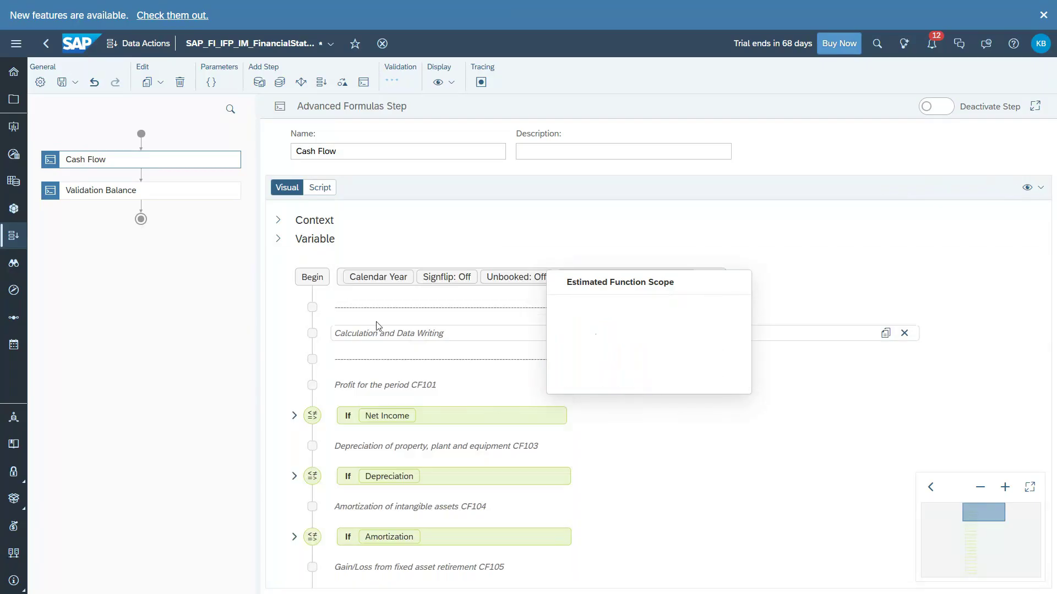
Step: Look through the Cash Flow visual formulas and add an Allocation step to review its source, driver, target and rule settings
{"action": "scroll", "coordinate": [503, 502], "scroll_direction": "down", "scroll_amount": 3}
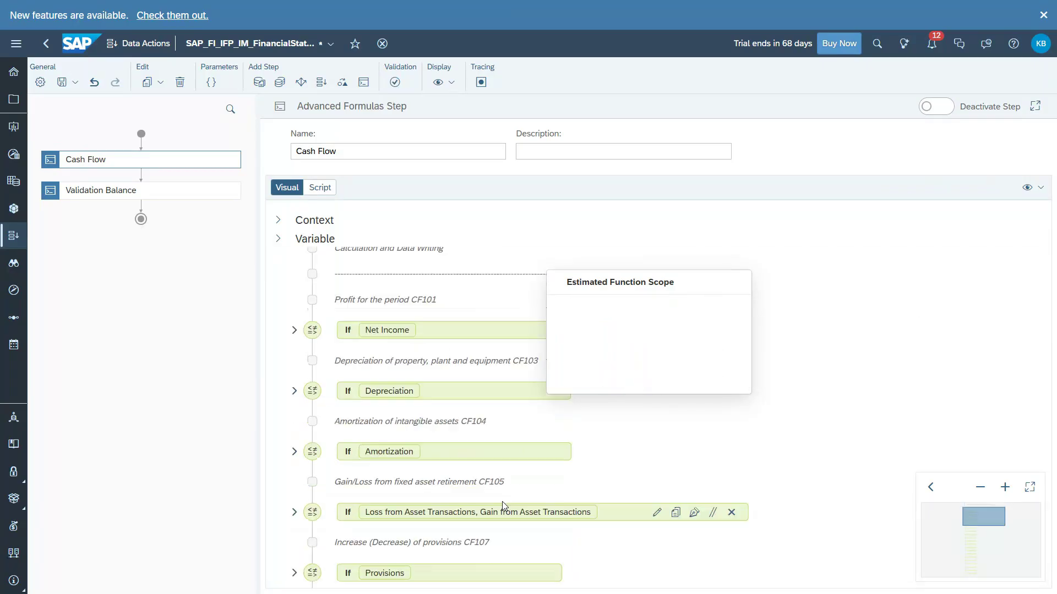
{"action": "scroll", "coordinate": [503, 506], "scroll_direction": "down", "scroll_amount": 2}
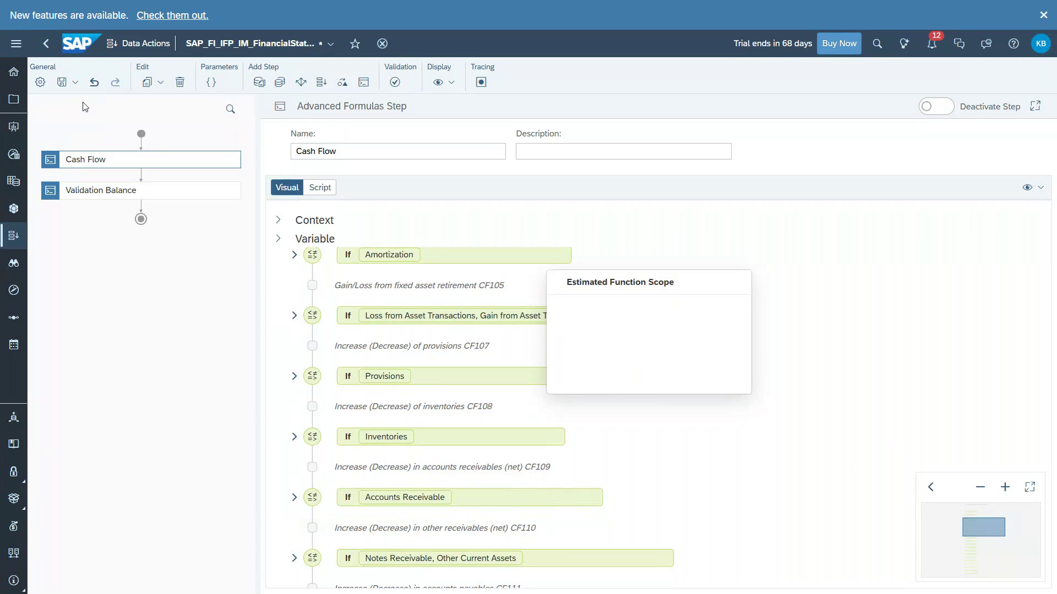
{"action": "left_click", "coordinate": [303, 82]}
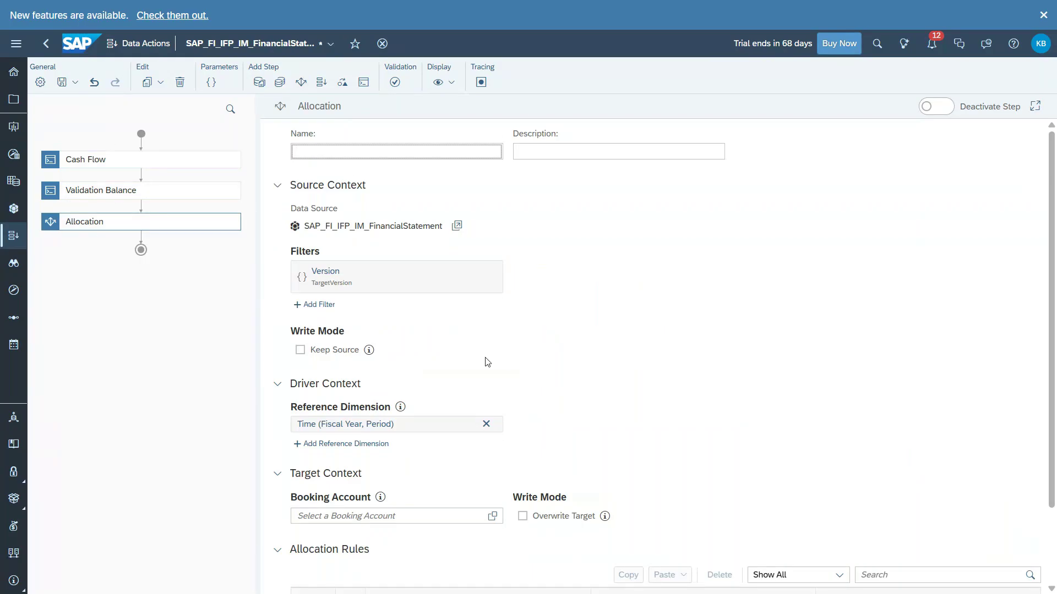
{"action": "scroll", "coordinate": [486, 361], "scroll_direction": "down", "scroll_amount": 2}
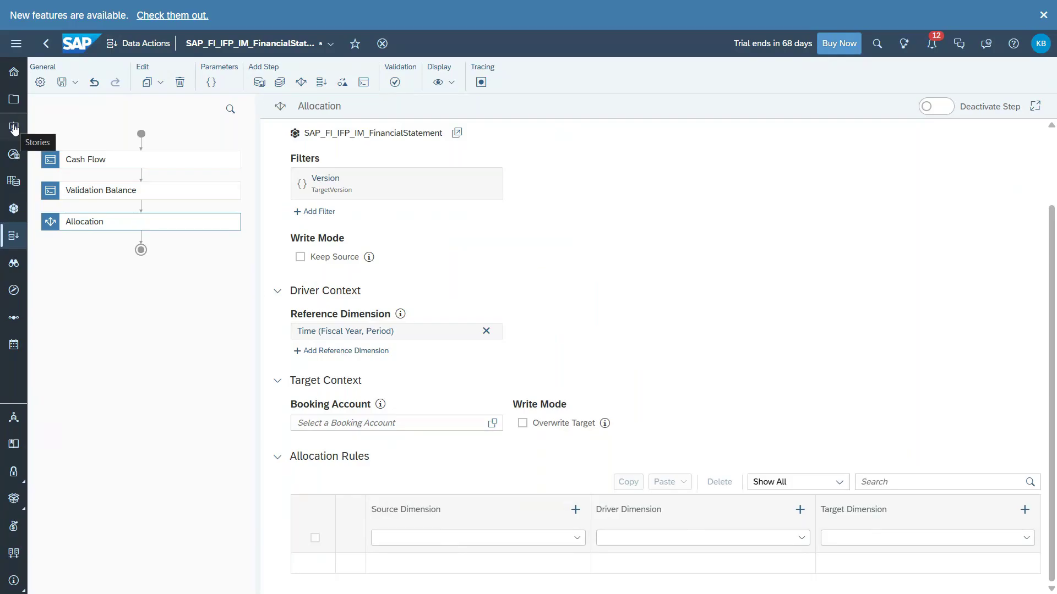
Step: Discard the data action changes and open the Integrated Financial Planning landing page story by searching the files for "landing"
{"action": "left_click", "coordinate": [17, 101]}
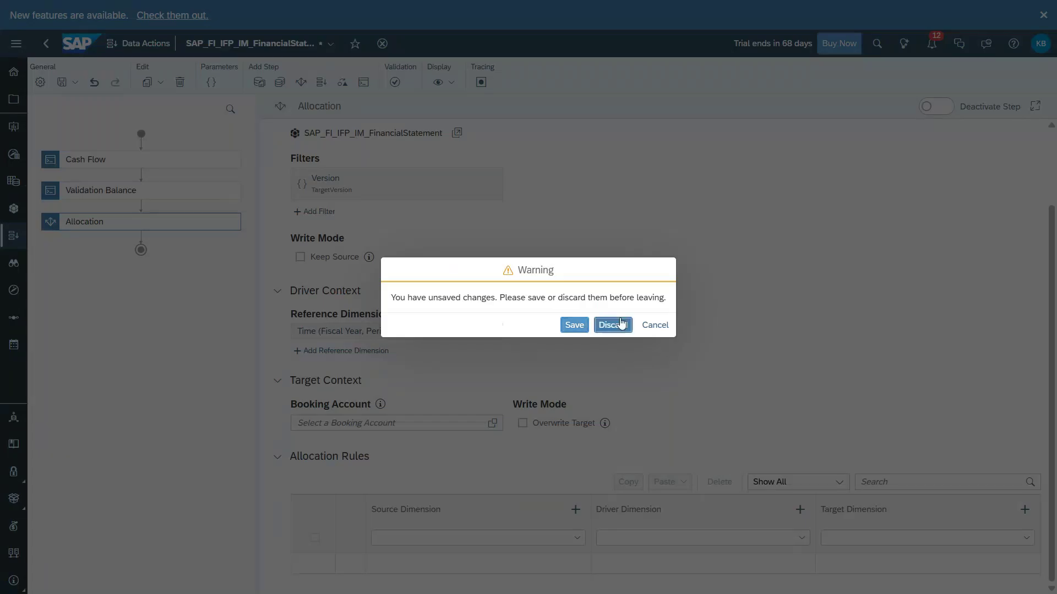
{"action": "left_click", "coordinate": [621, 323]}
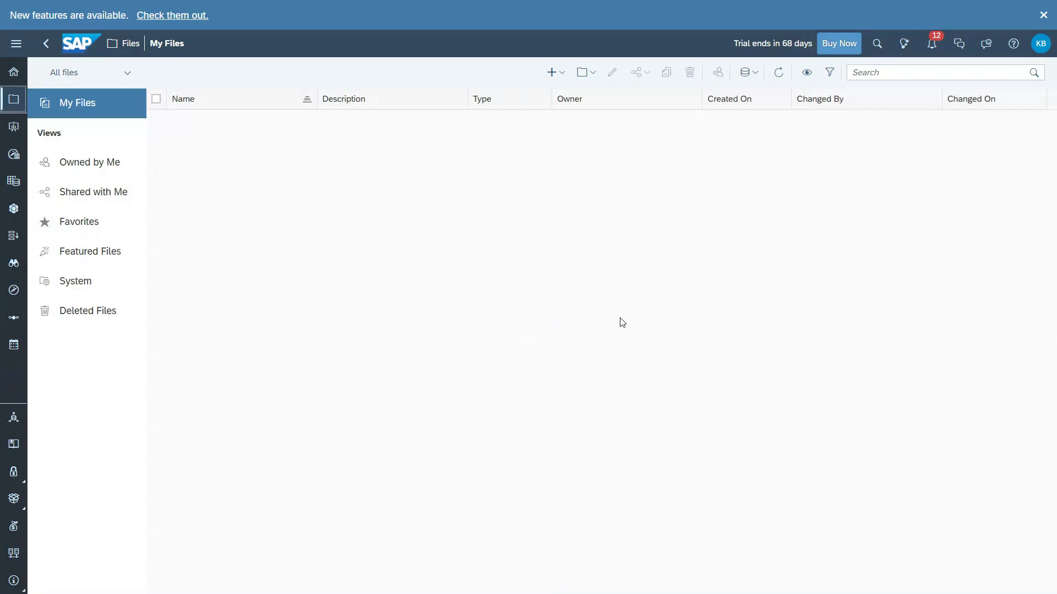
{"action": "left_click", "coordinate": [920, 73]}
{"action": "type", "text": "landing"}
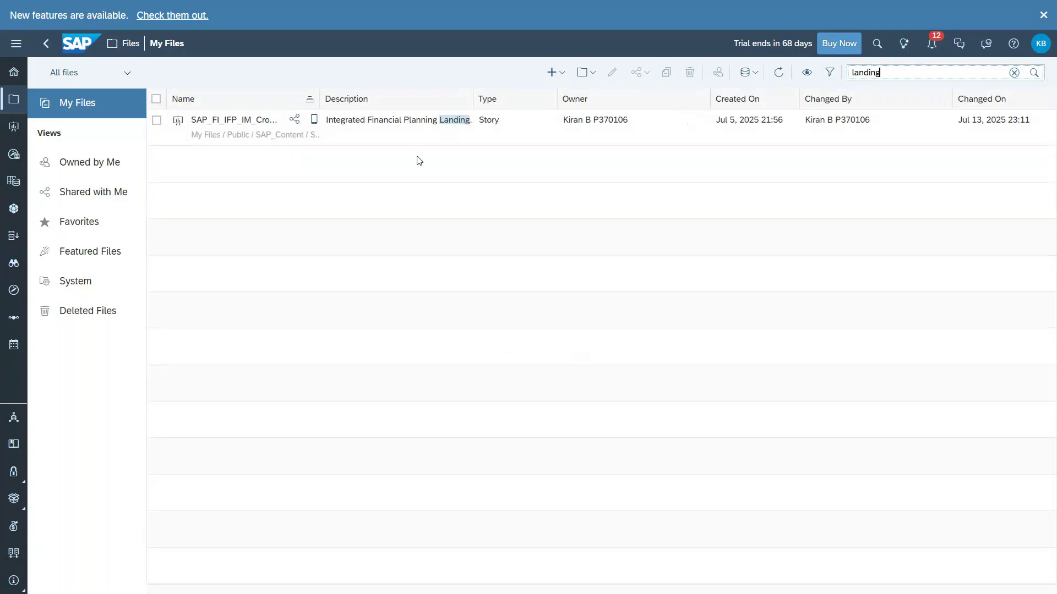
{"action": "left_click", "coordinate": [396, 128]}
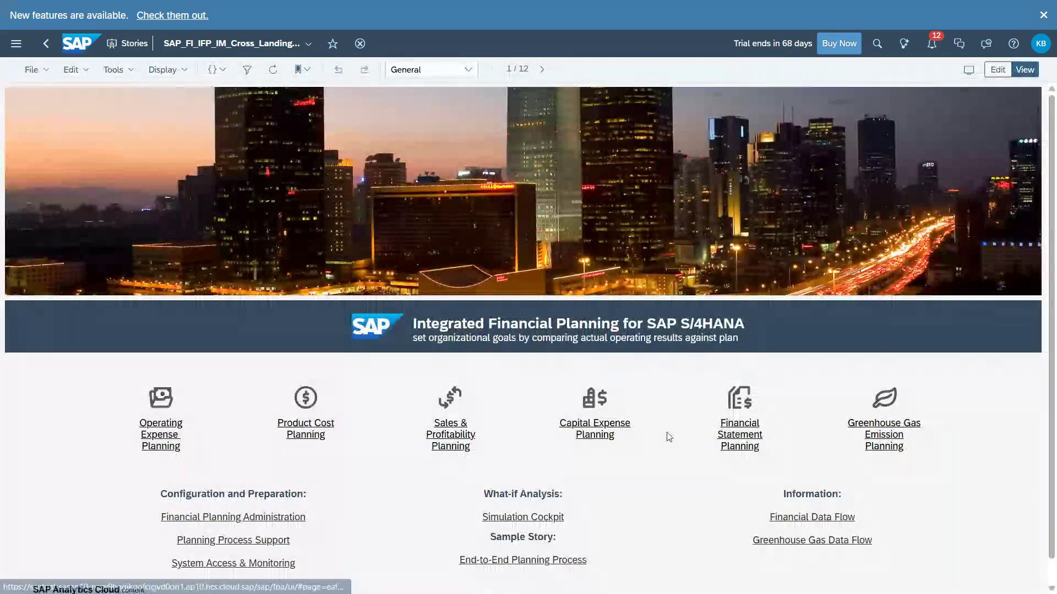
Step: Open the Expense by Cost Center report from the Operating Expense Planning page and dismiss the Lite Viewer welcome message
{"action": "left_click", "coordinate": [164, 432]}
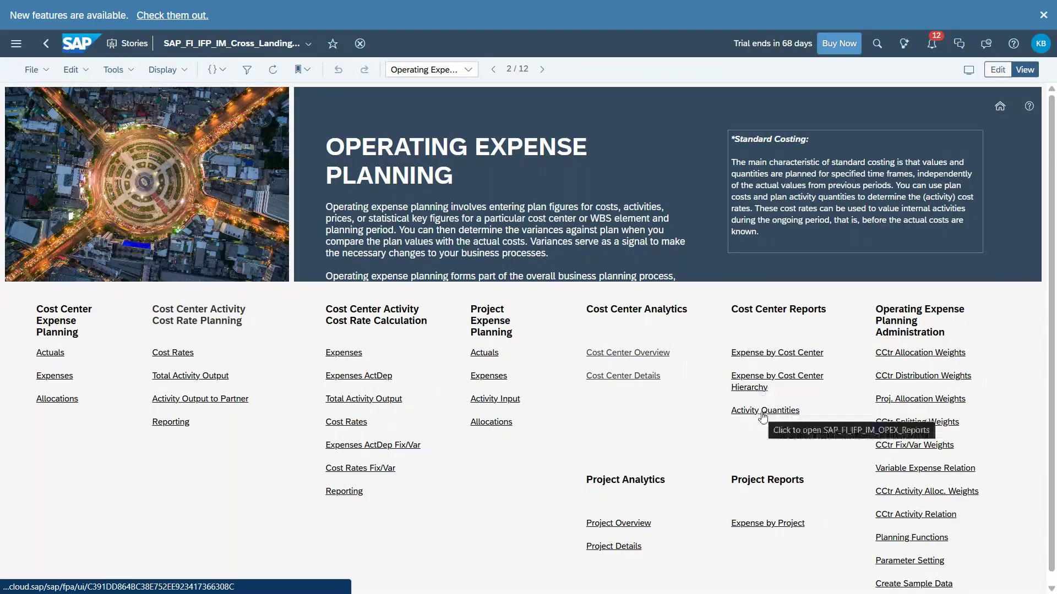
{"action": "left_click", "coordinate": [755, 352]}
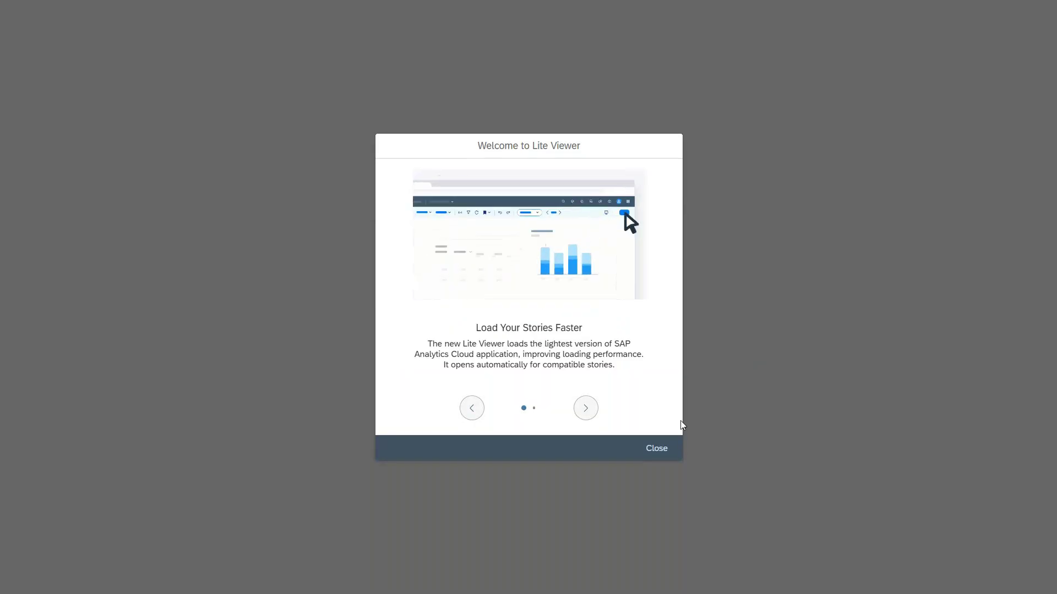
{"action": "left_click", "coordinate": [647, 457]}
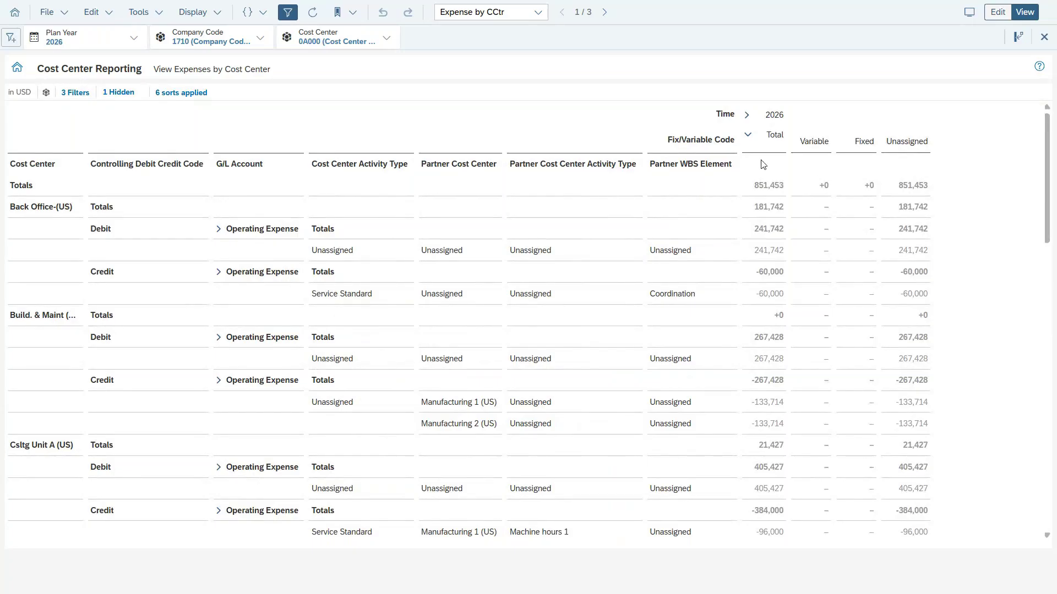
Step: View the cost center hierarchy expenses and Activity Quantities pages of the Cost Center Reporting story, and exit full screen
{"action": "left_click", "coordinate": [603, 14]}
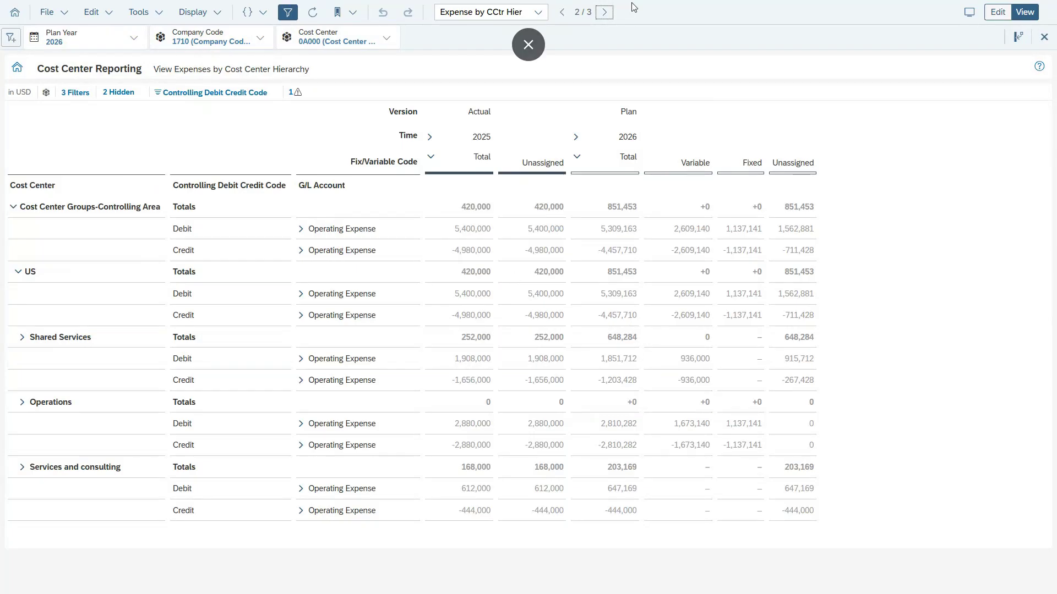
{"action": "left_click", "coordinate": [605, 12]}
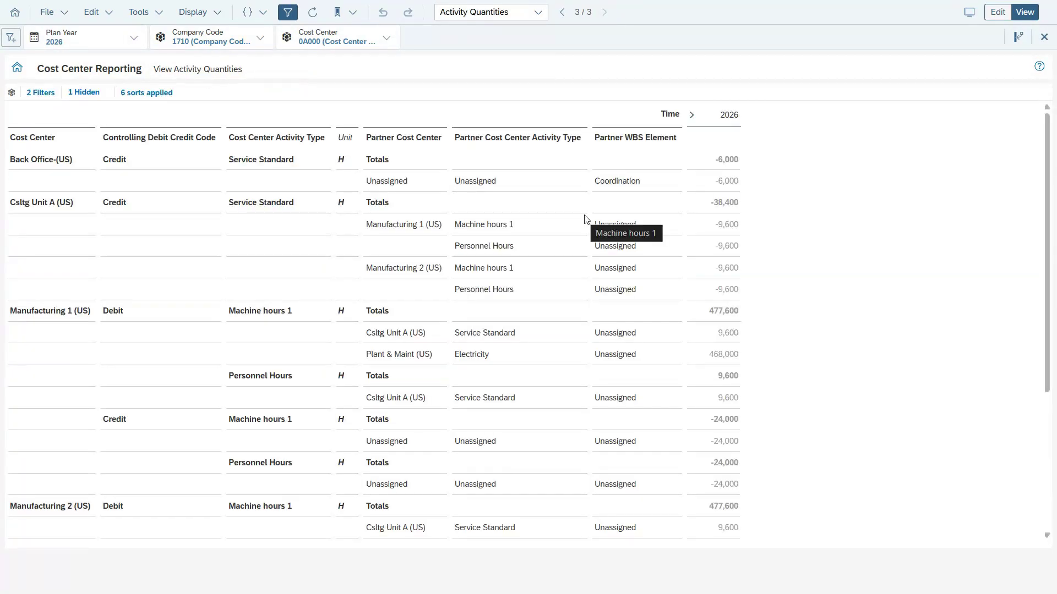
{"action": "mouse_move", "coordinate": [448, 5]}
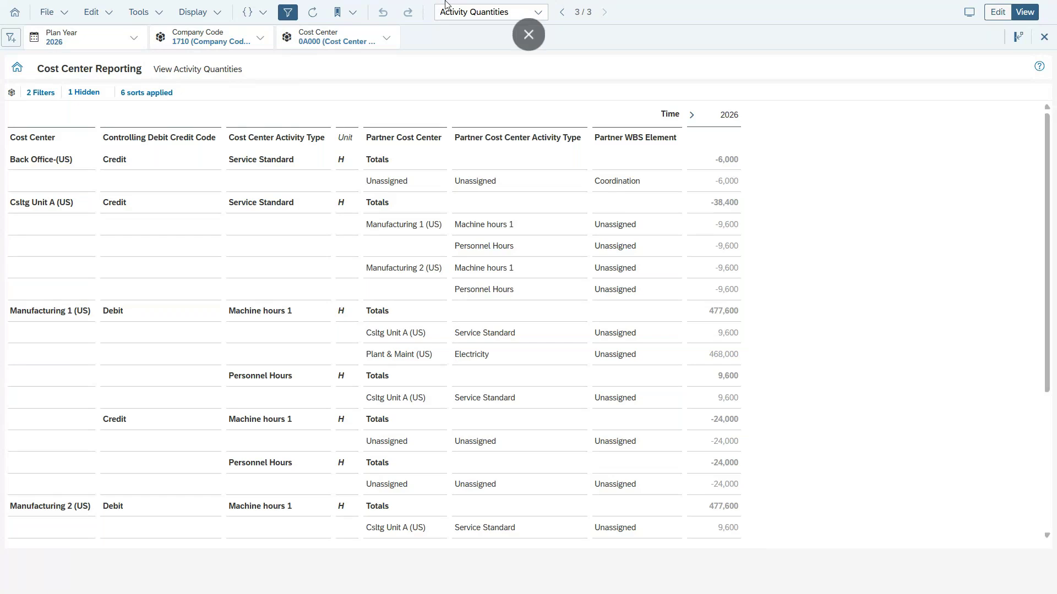
{"action": "left_click", "coordinate": [527, 48]}
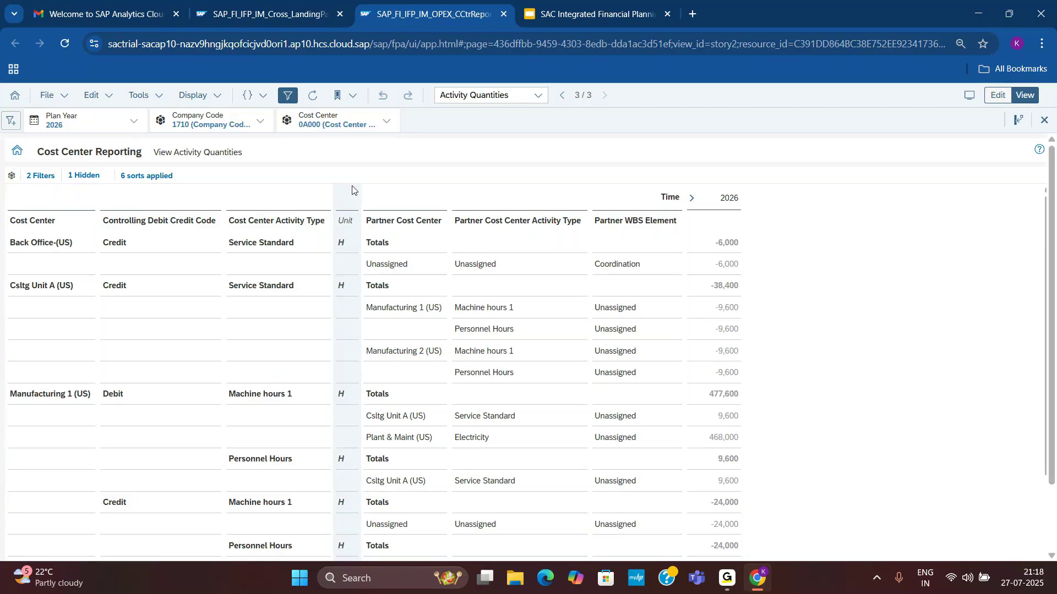
Step: Switch to the SAC Integrated Financial Planning presentation in Google Slides and show slide 7, the SAP Analytics Cloud planning features
{"action": "left_click", "coordinate": [589, 15]}
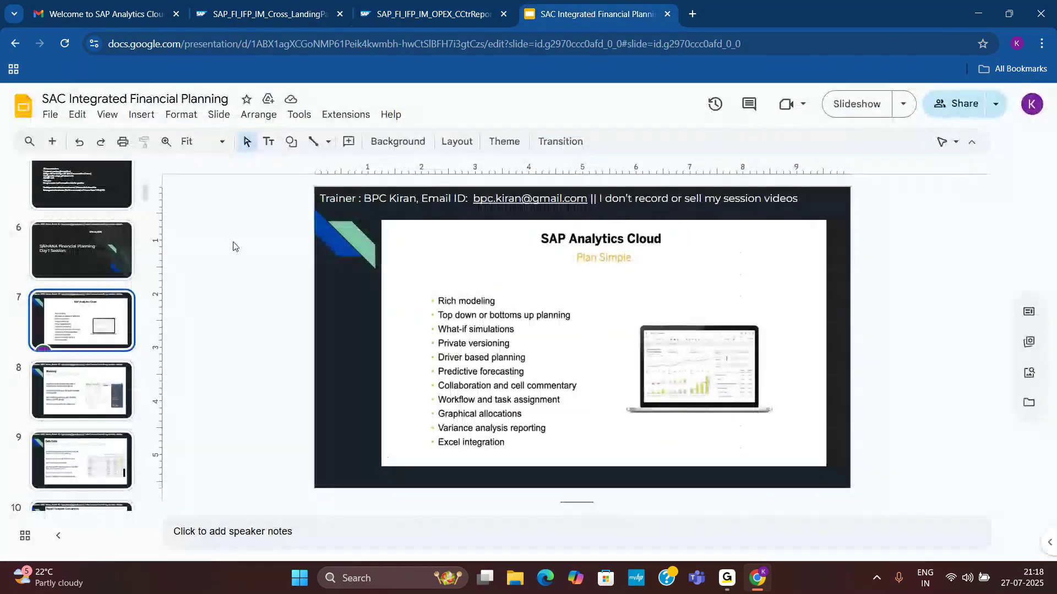
{"action": "left_click", "coordinate": [81, 190]}
{"action": "left_click", "coordinate": [48, 358]}
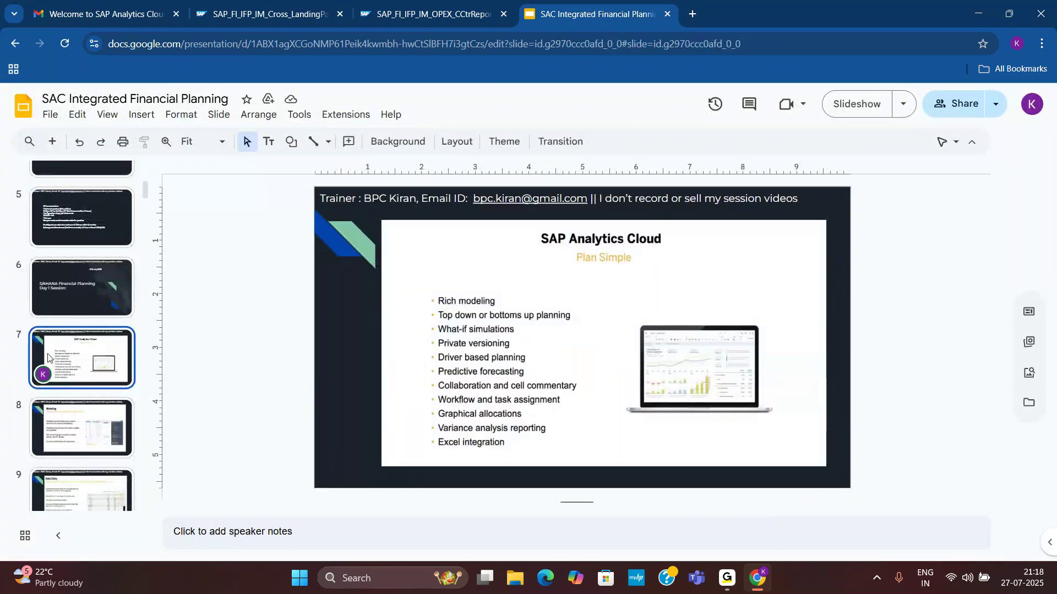